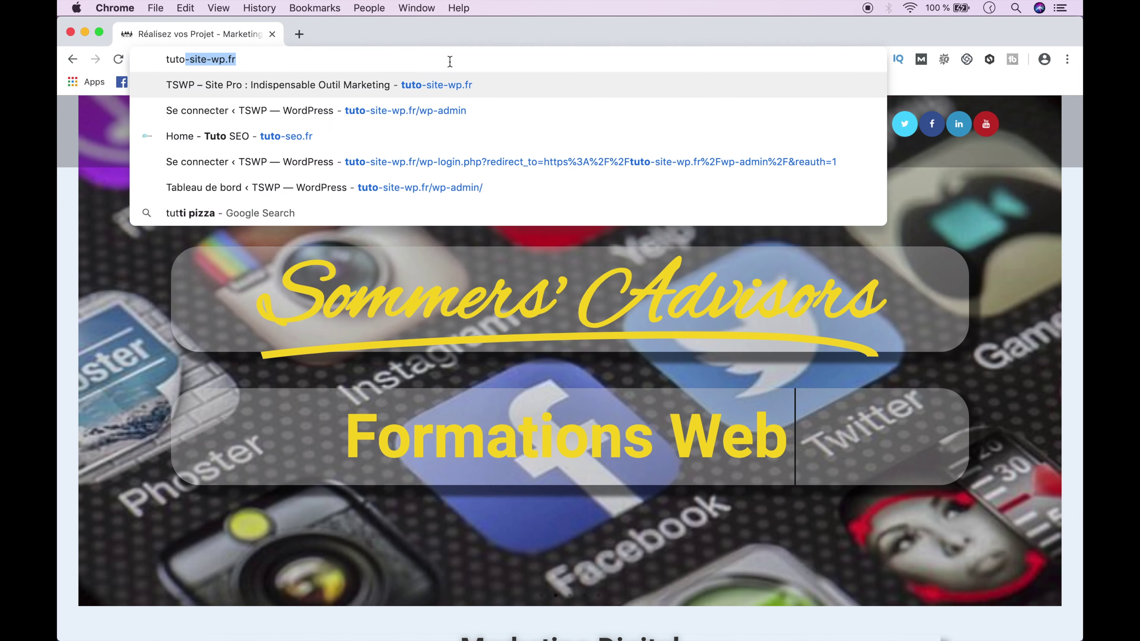
- Load tuto-site-wp.fr and go to its Tableau de bord from the TSWP admin-bar menu
key(Return)
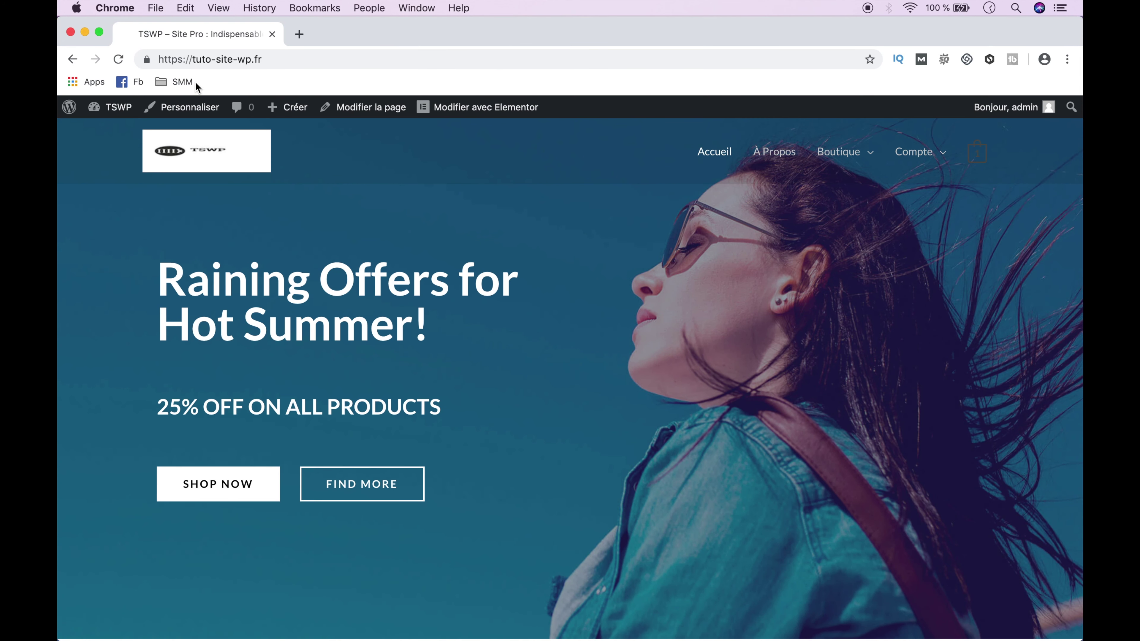
mouse_move(118, 107)
click(134, 135)
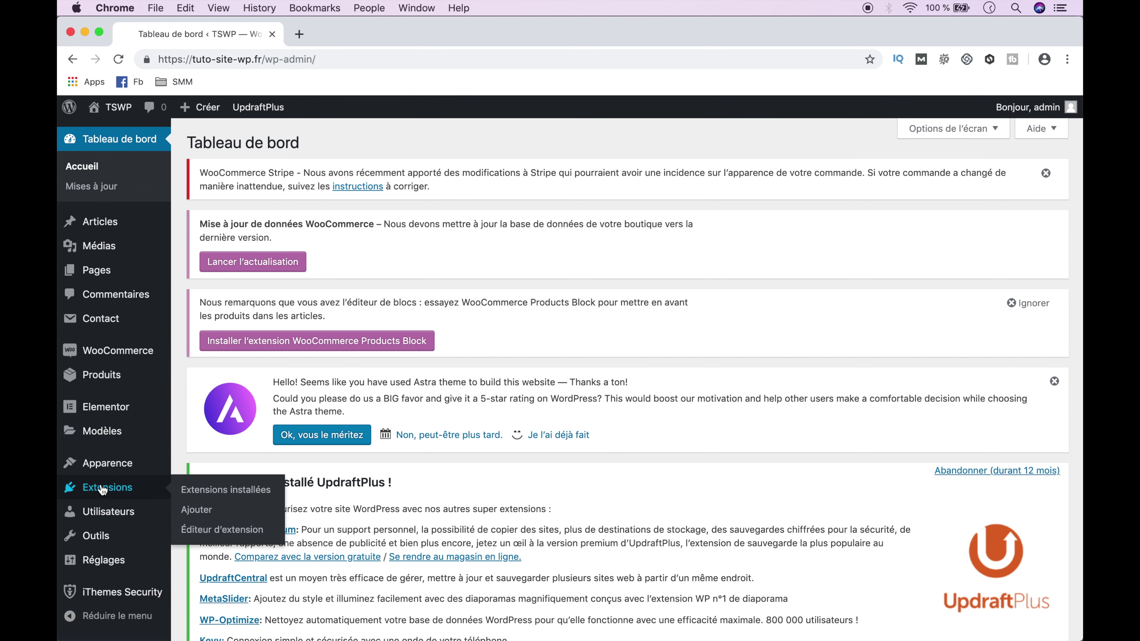
- Search Extensions > Ajouter for 'WP fastest cache', then install and activate WP Fastest Cache
click(204, 514)
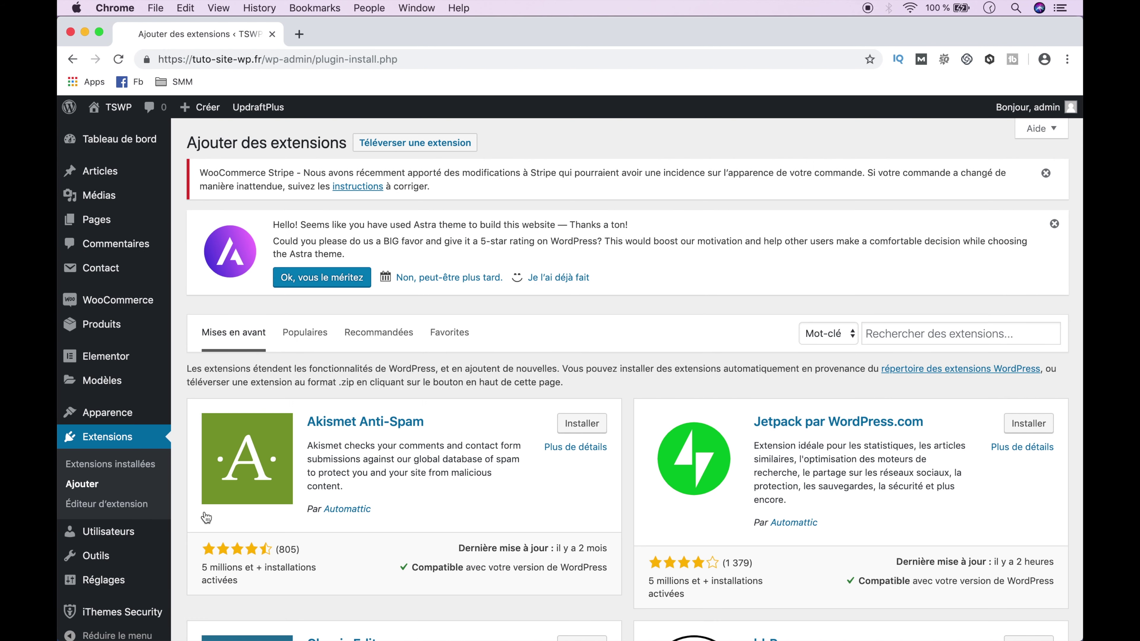
click(891, 332)
text(WP fastest cache)
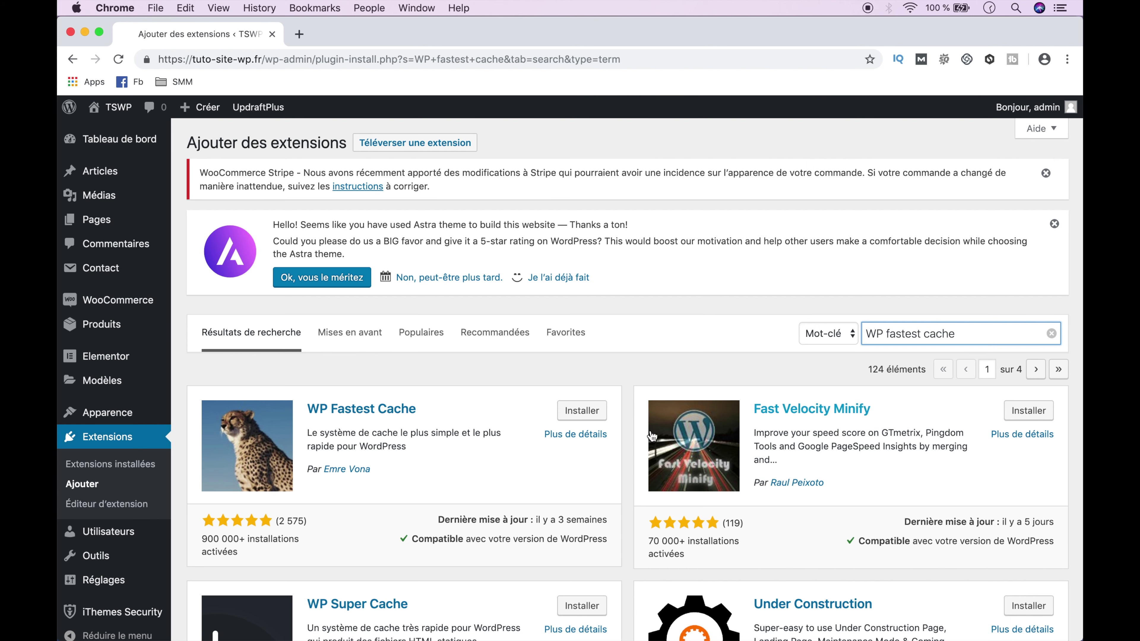
click(566, 412)
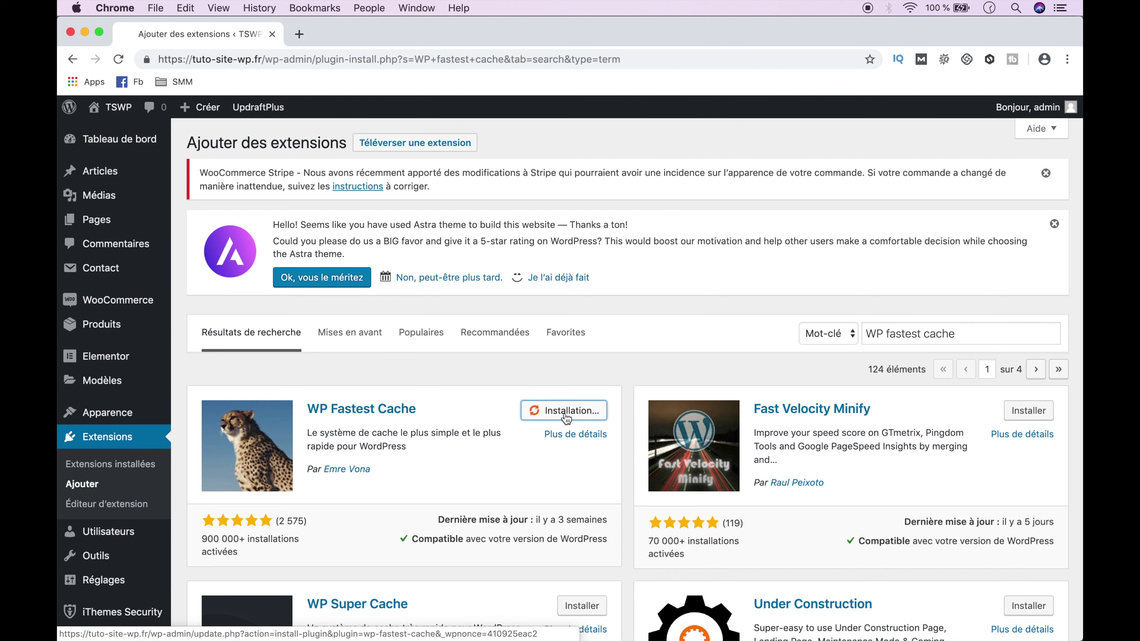
click(566, 412)
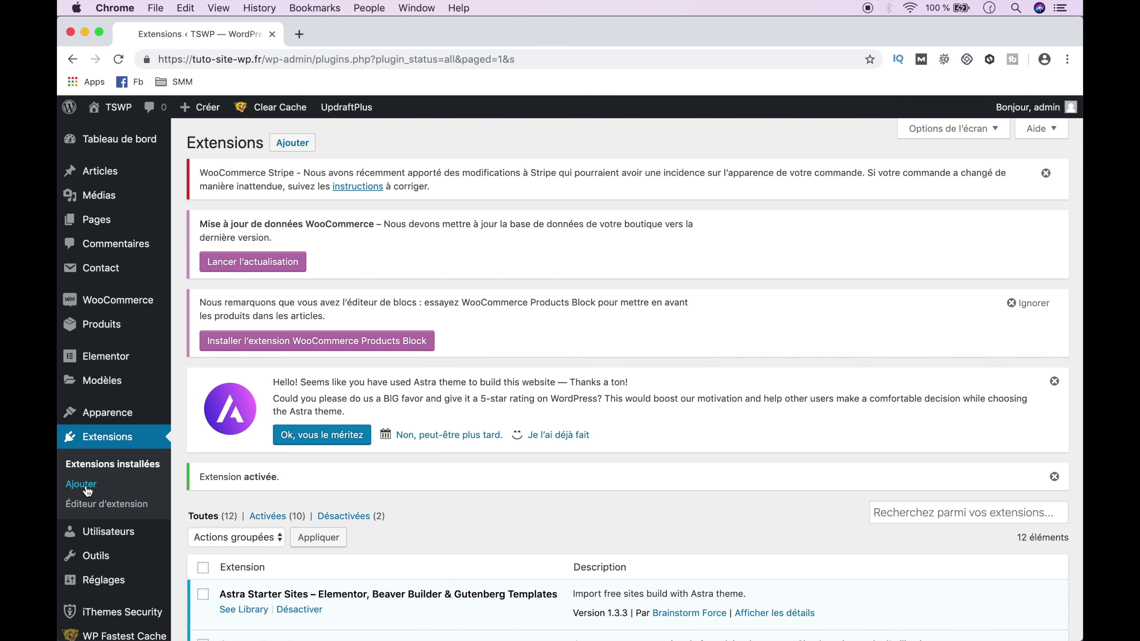
scroll(90, 494, down, 4)
- Open the WP Fastest Cache settings page from the admin sidebar
click(140, 598)
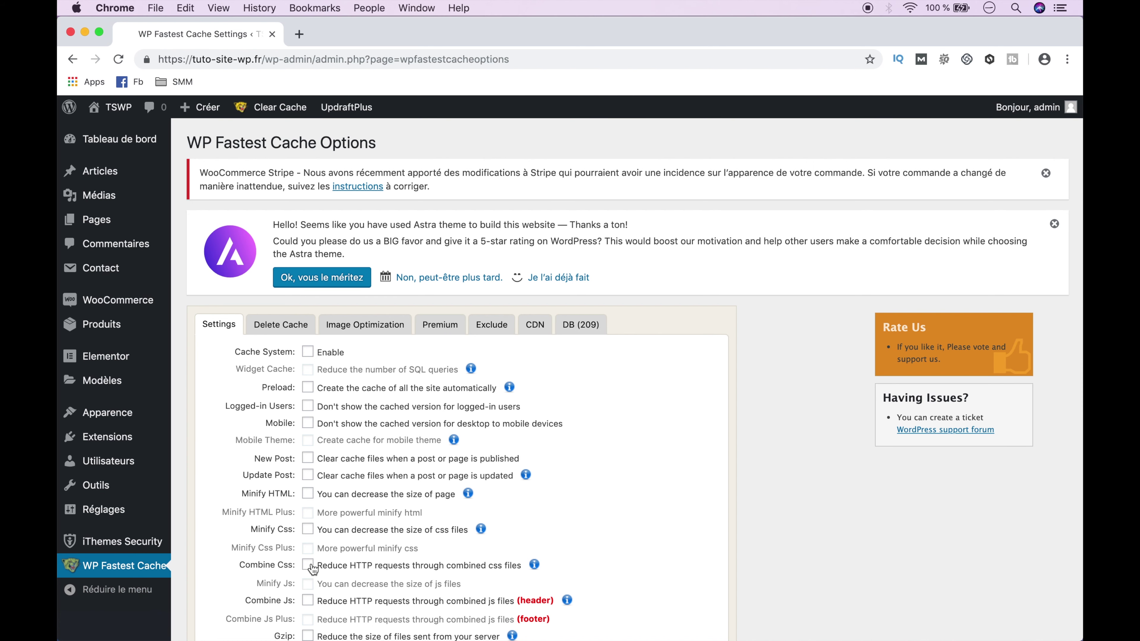
- Set the WP Fastest Cache language to Français and submit
scroll(312, 565, down, 5)
click(347, 514)
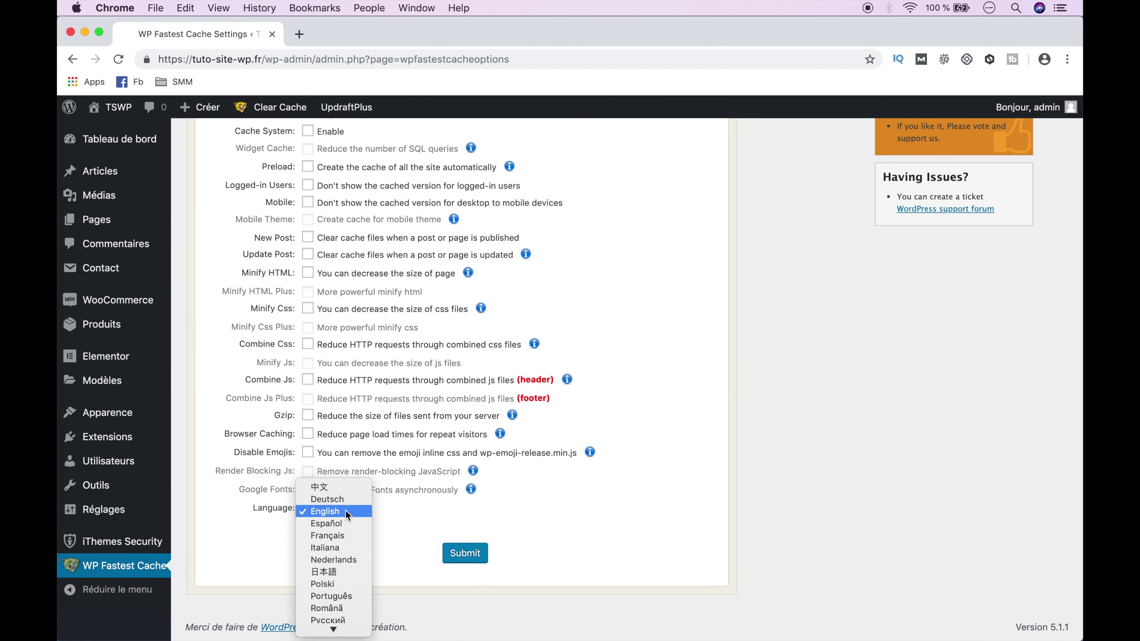
click(346, 535)
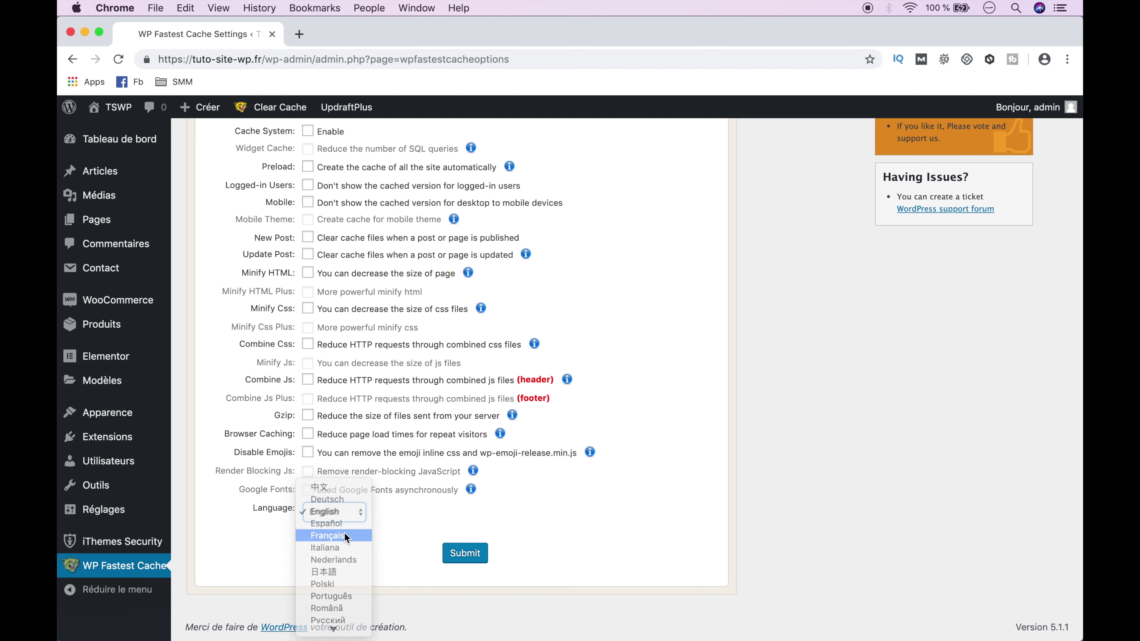
click(467, 559)
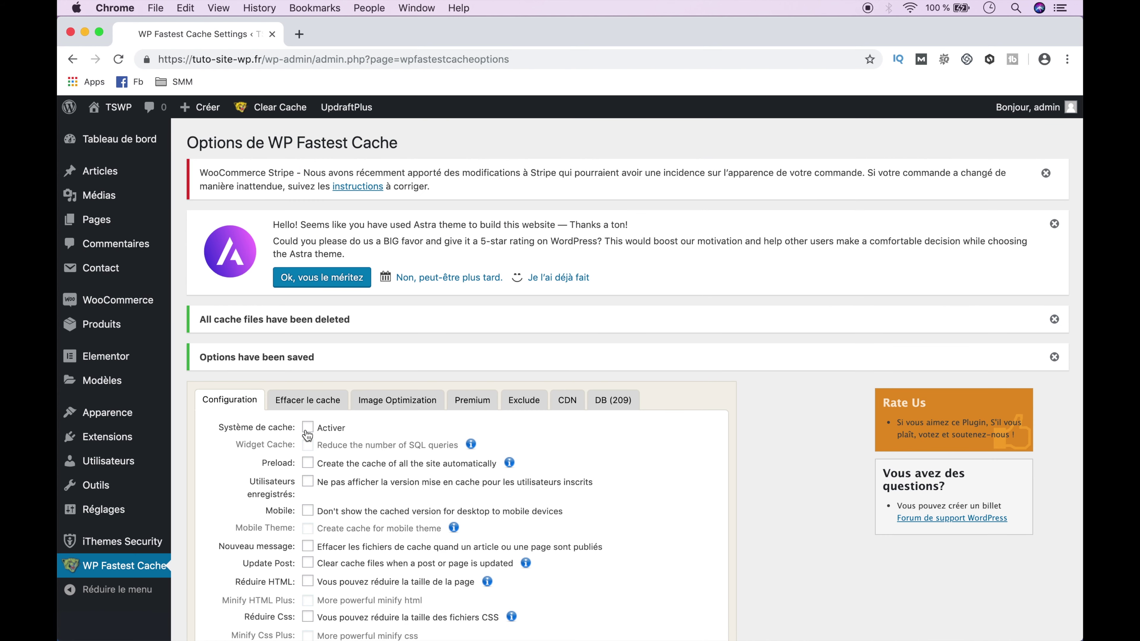
- Enable Cache System, Preload for homepage, posts, pages, attachments, categories, tags, custom post types, and Logged-in Users
click(308, 430)
mouse_move(306, 443)
click(308, 463)
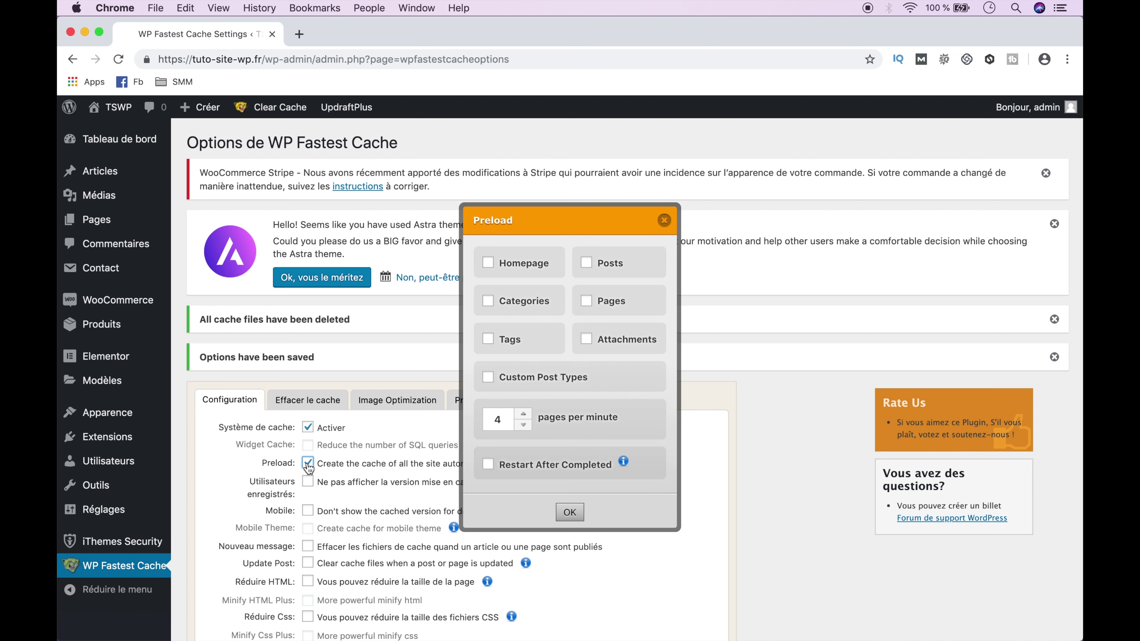
click(489, 263)
click(586, 263)
click(588, 305)
click(586, 340)
click(488, 301)
click(489, 340)
click(489, 378)
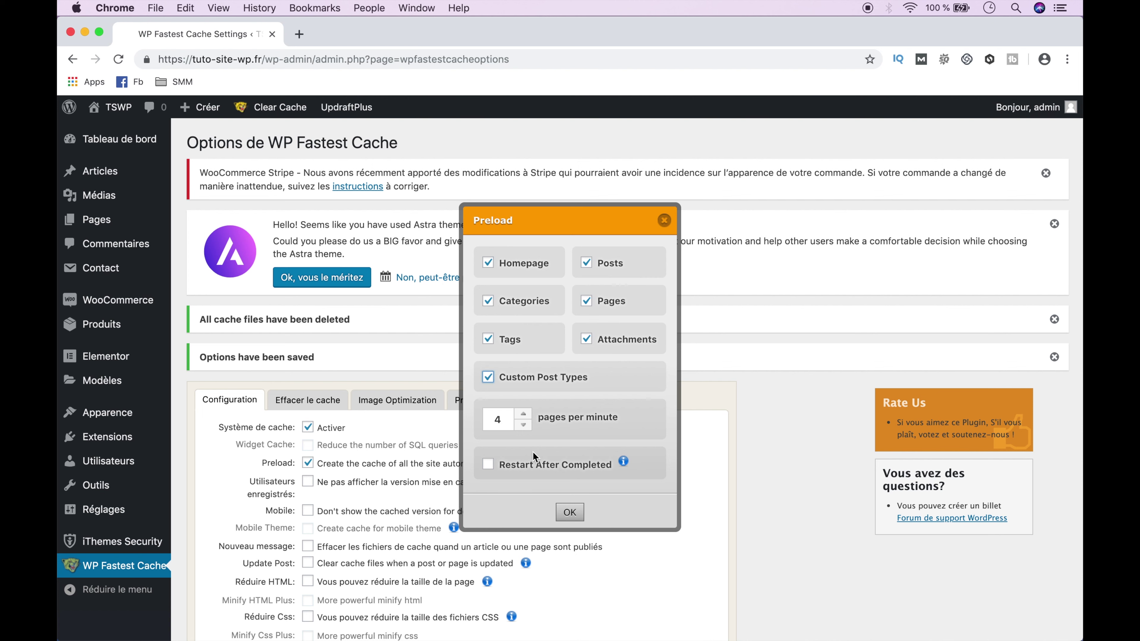
click(569, 512)
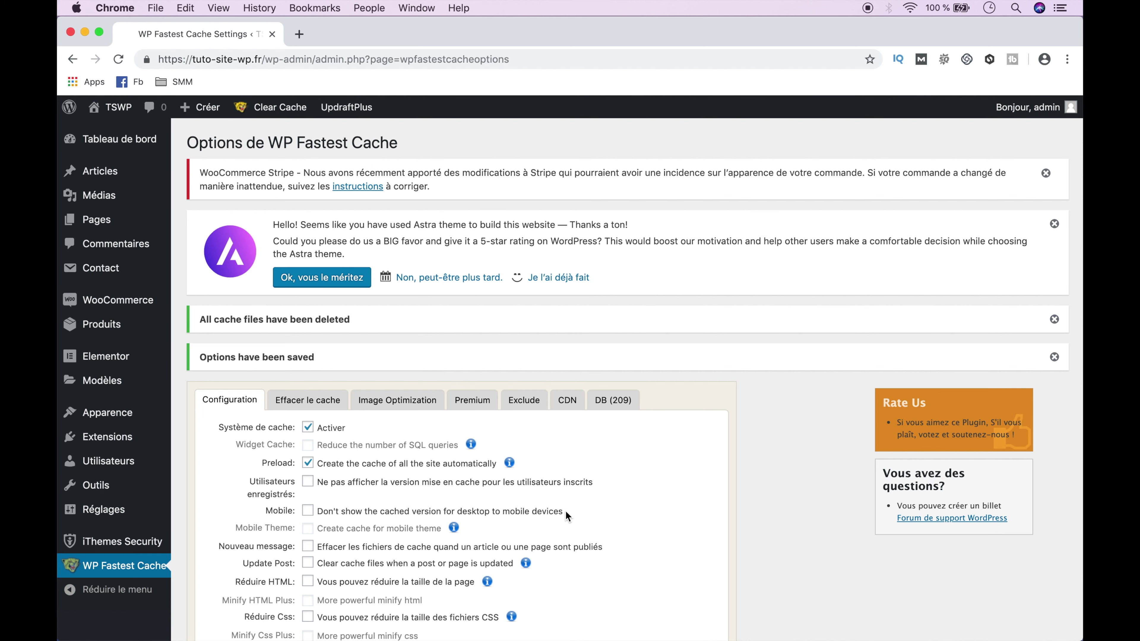
click(308, 482)
- Tick Mobile, clear all cache on New Post, and clear only that post/page's cache on Update Post
click(309, 513)
scroll(310, 514, down, 3)
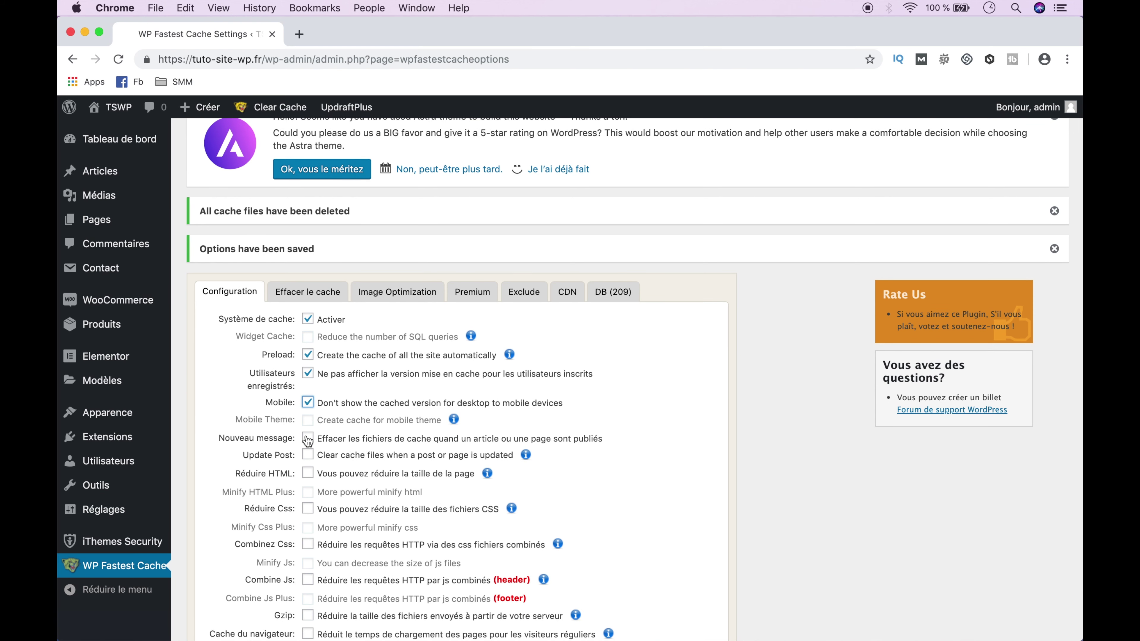
click(308, 439)
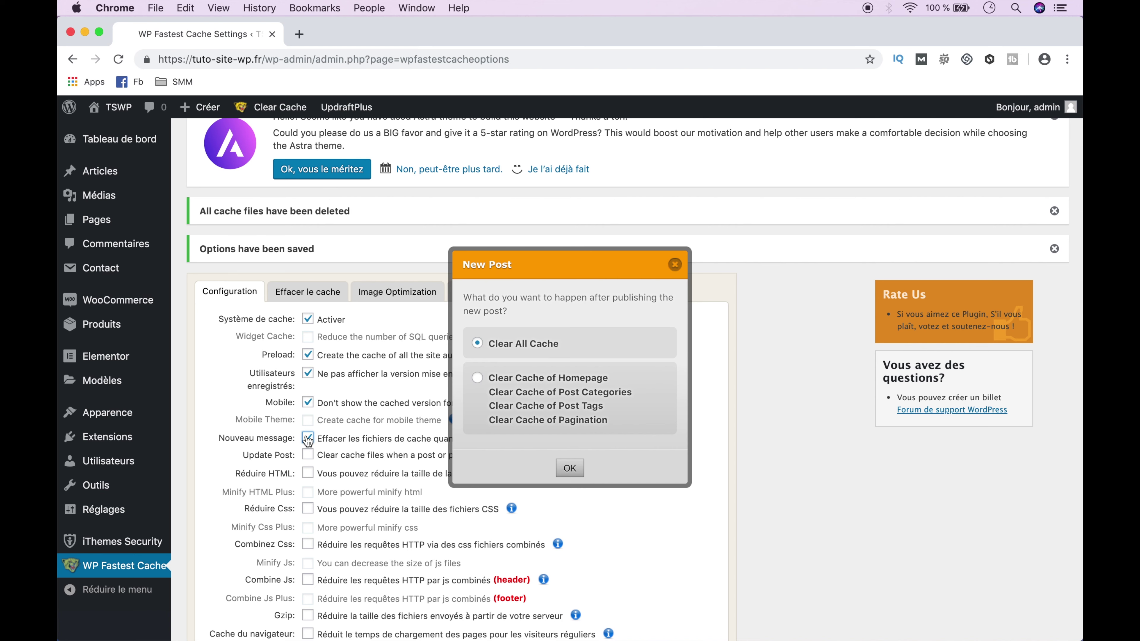
click(569, 469)
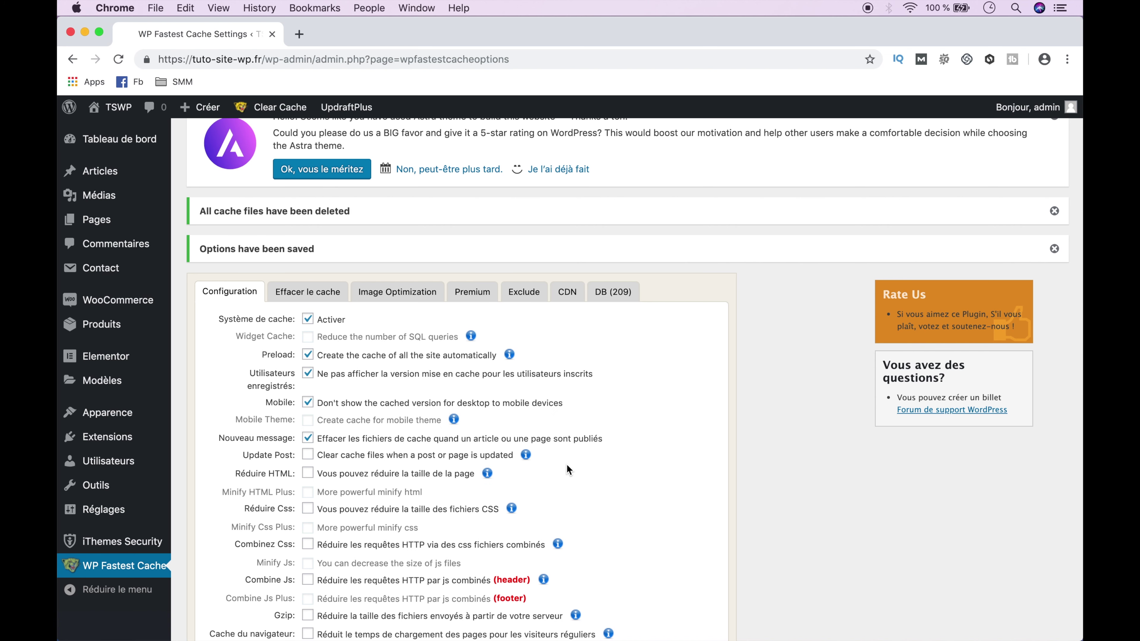
click(309, 456)
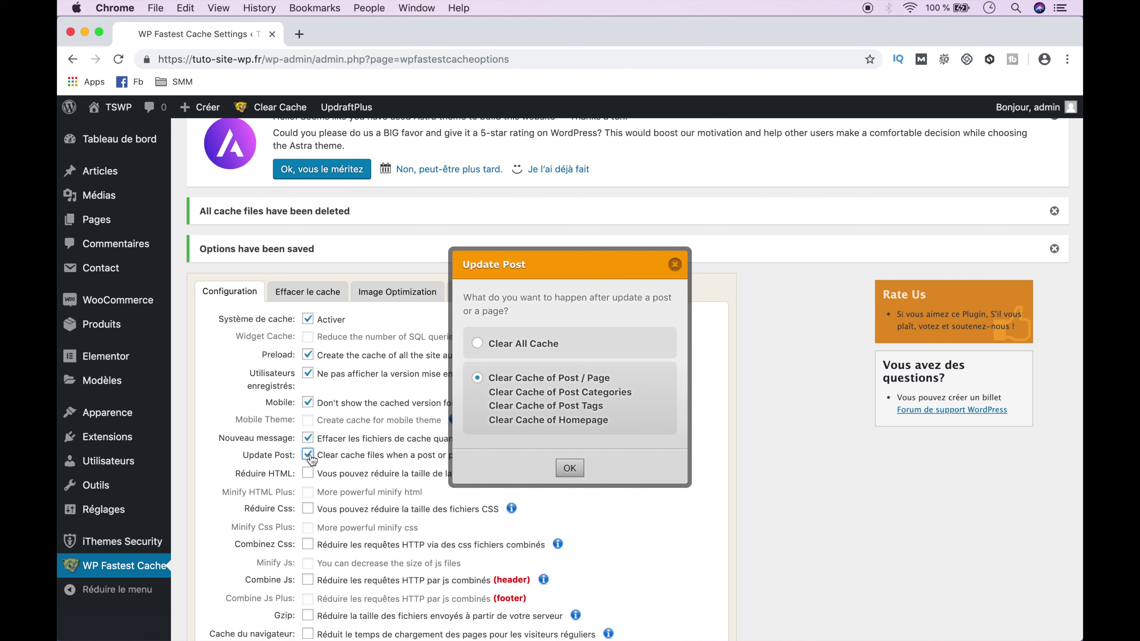
click(570, 468)
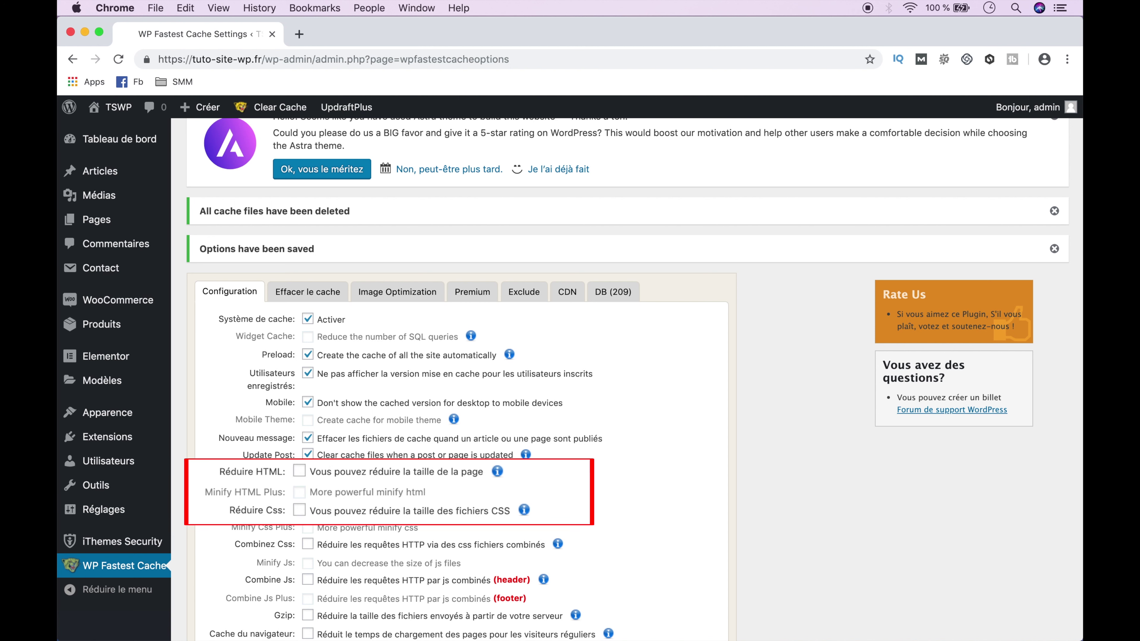
- Enable Minify HTML and CSS, Combine CSS and JS, Gzip, Browser Caching and Disable Emojis, then submit
click(307, 475)
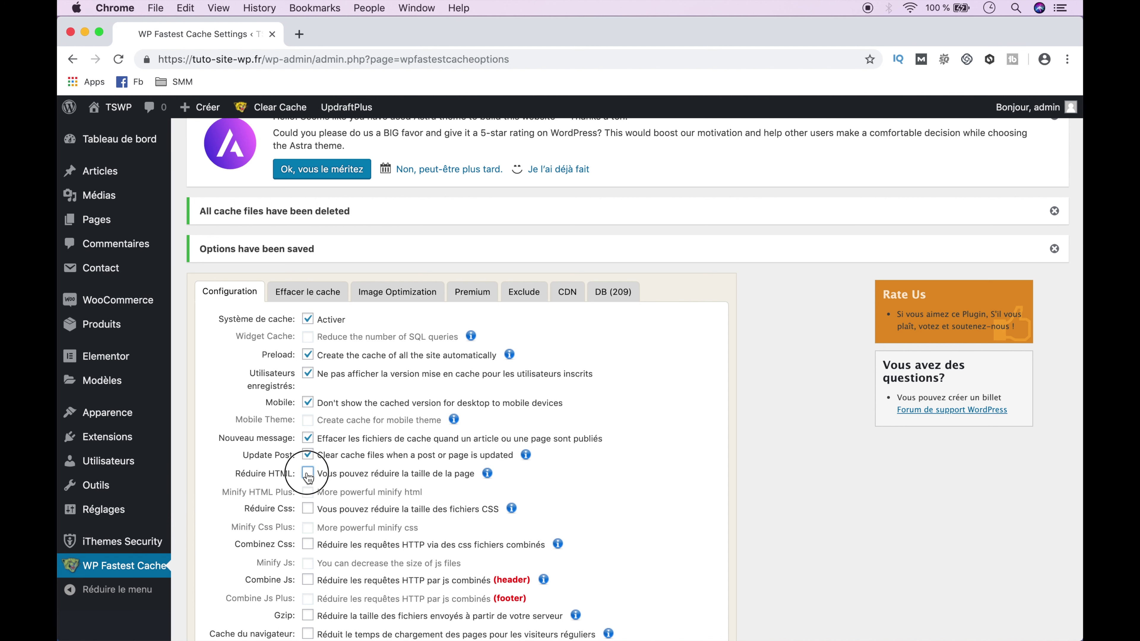
click(308, 510)
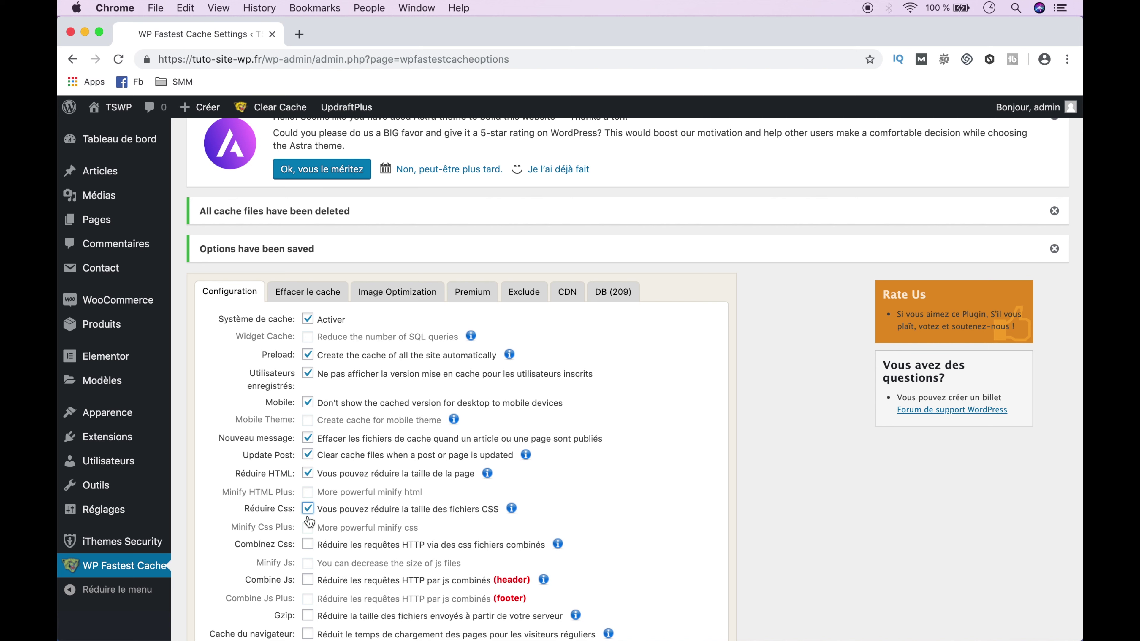
click(282, 540)
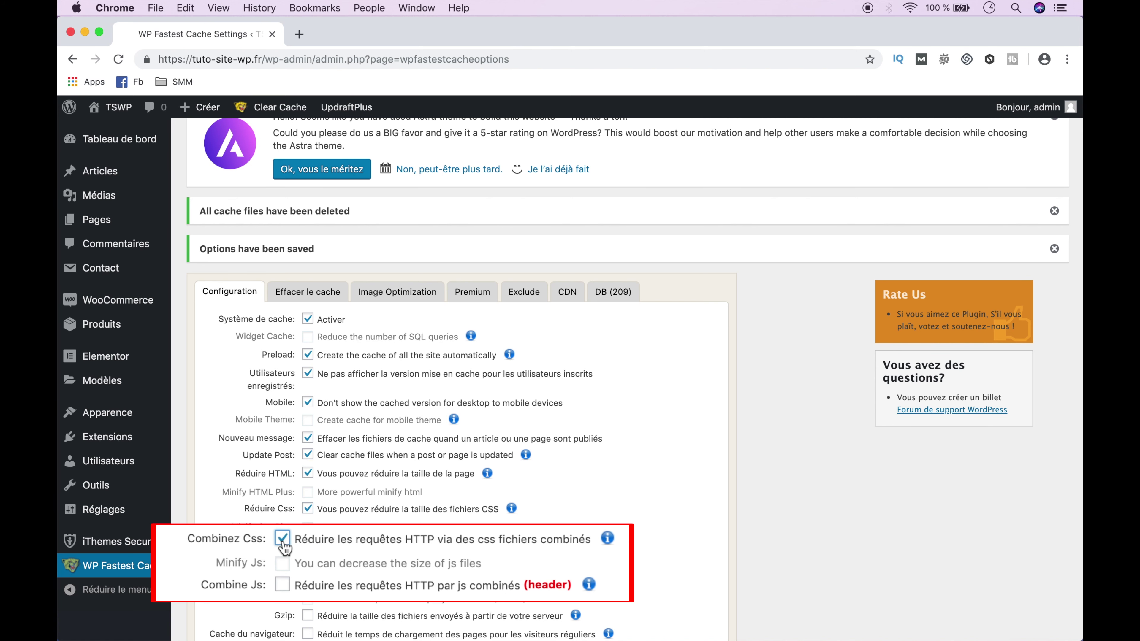
click(288, 584)
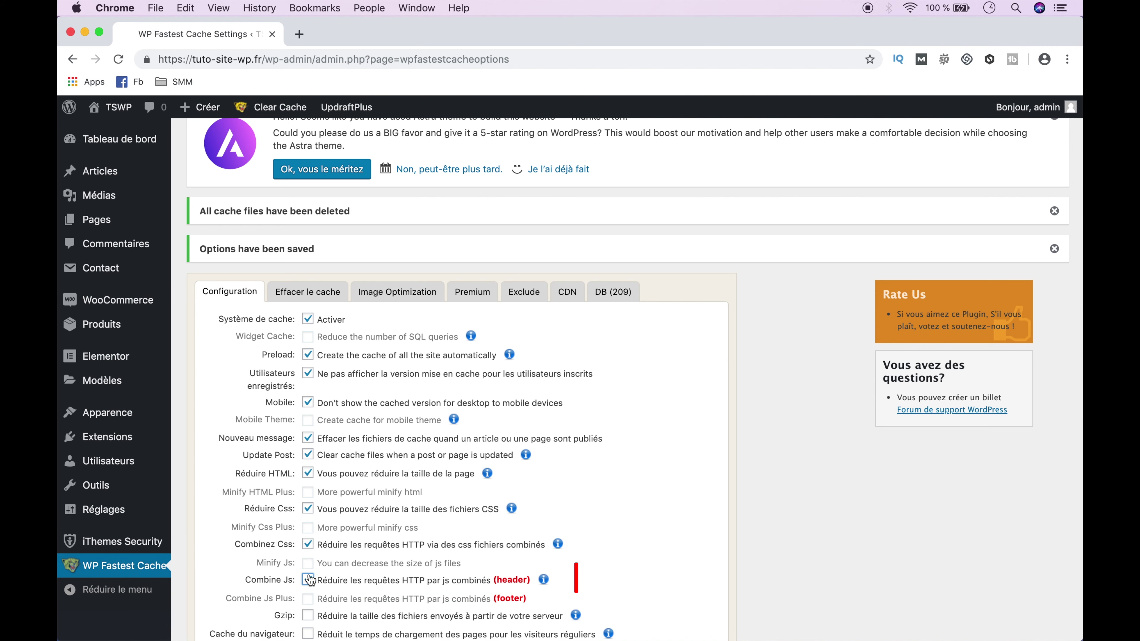
scroll(309, 575, down, 5)
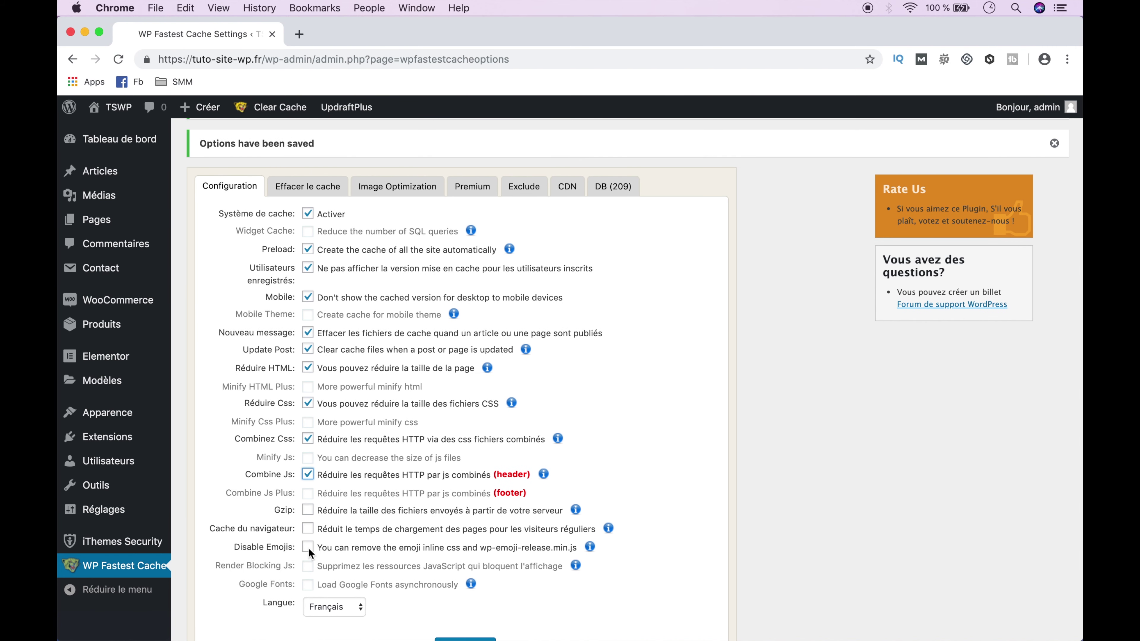
click(308, 512)
click(308, 531)
click(308, 547)
scroll(308, 548, down, 3)
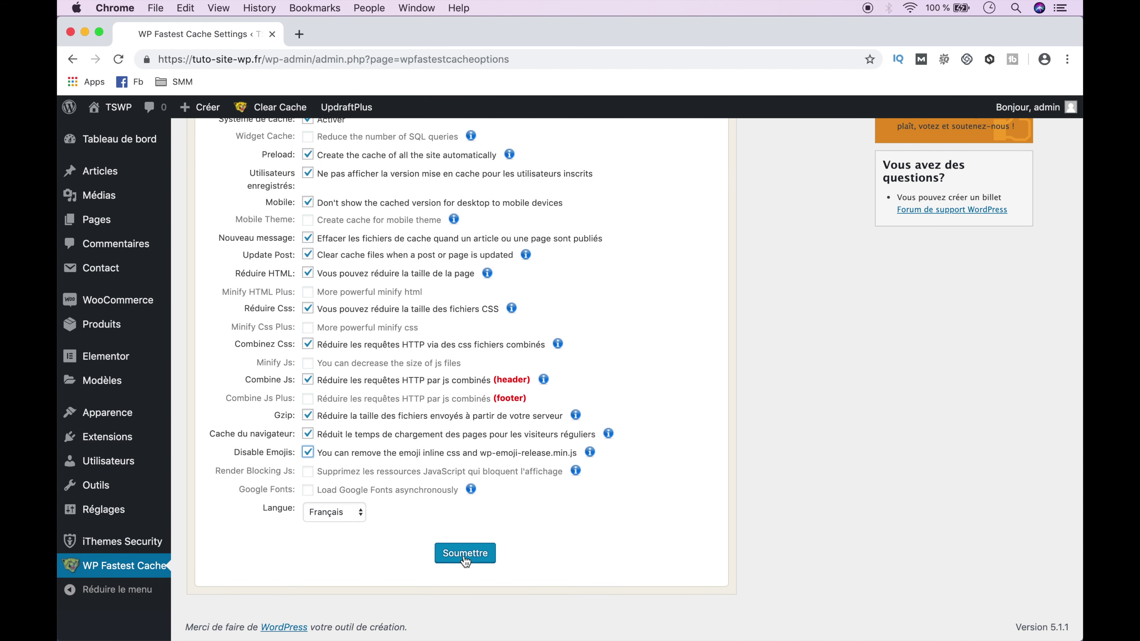
click(473, 560)
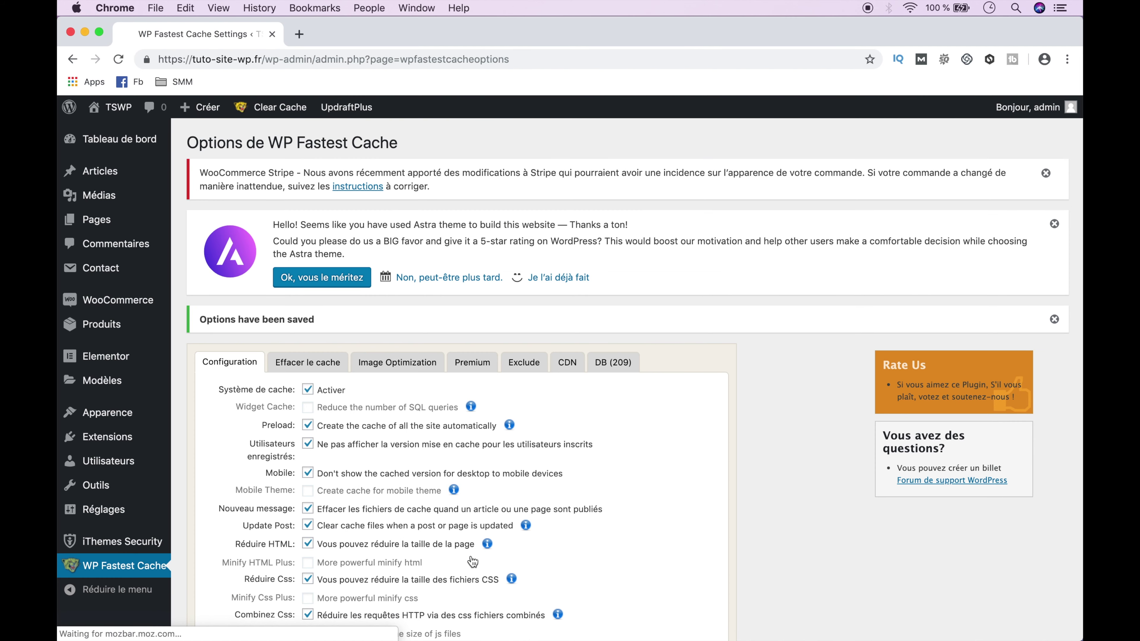
- Browse the Clear Cache, Image Optimization and Premium tabs, ending on the Exclude tab
click(312, 366)
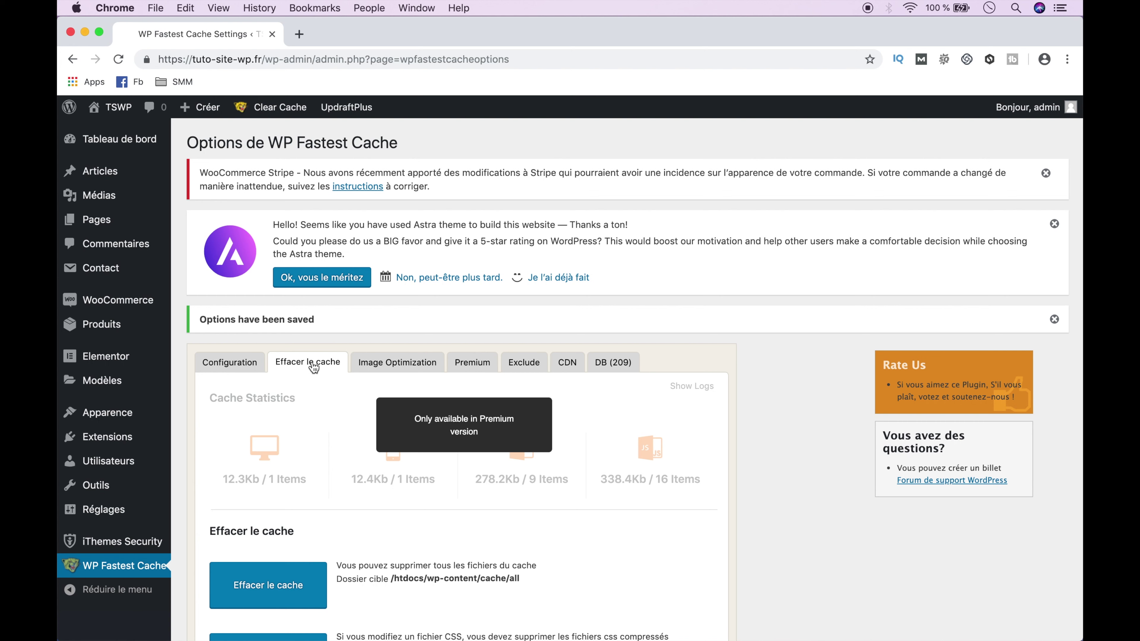
mouse_move(267, 109)
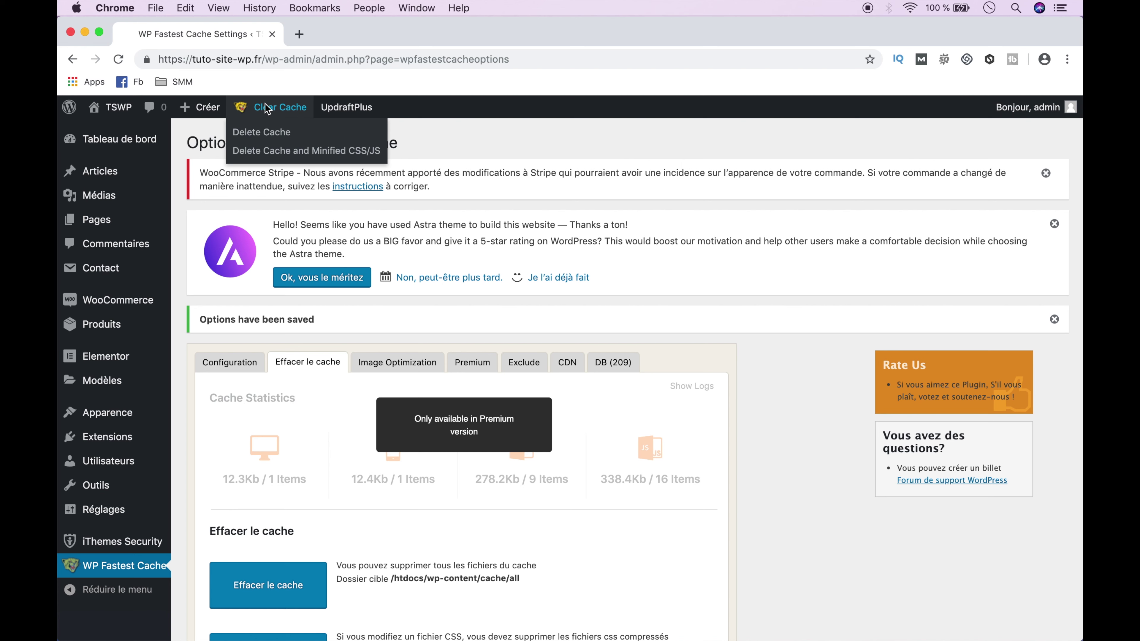
click(370, 365)
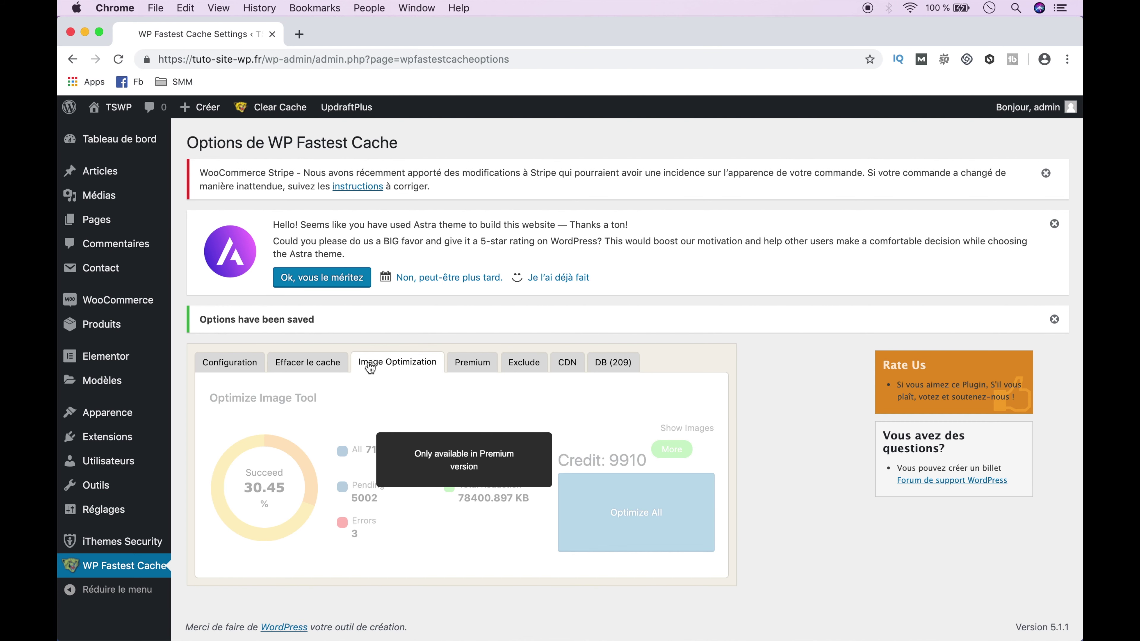
click(469, 370)
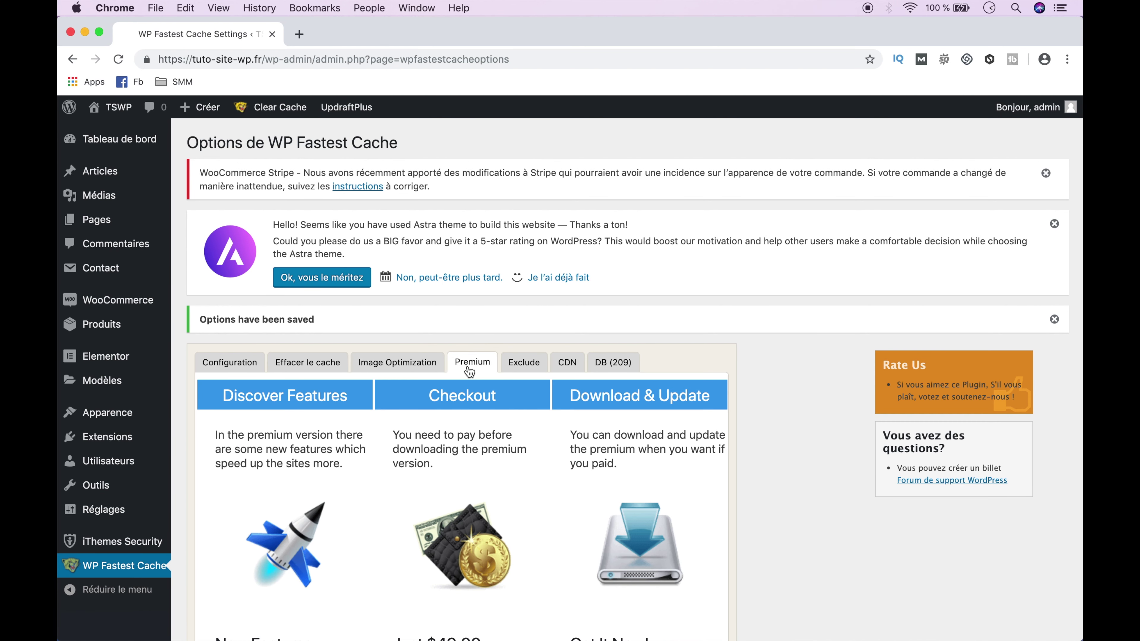
scroll(469, 371, down, 3)
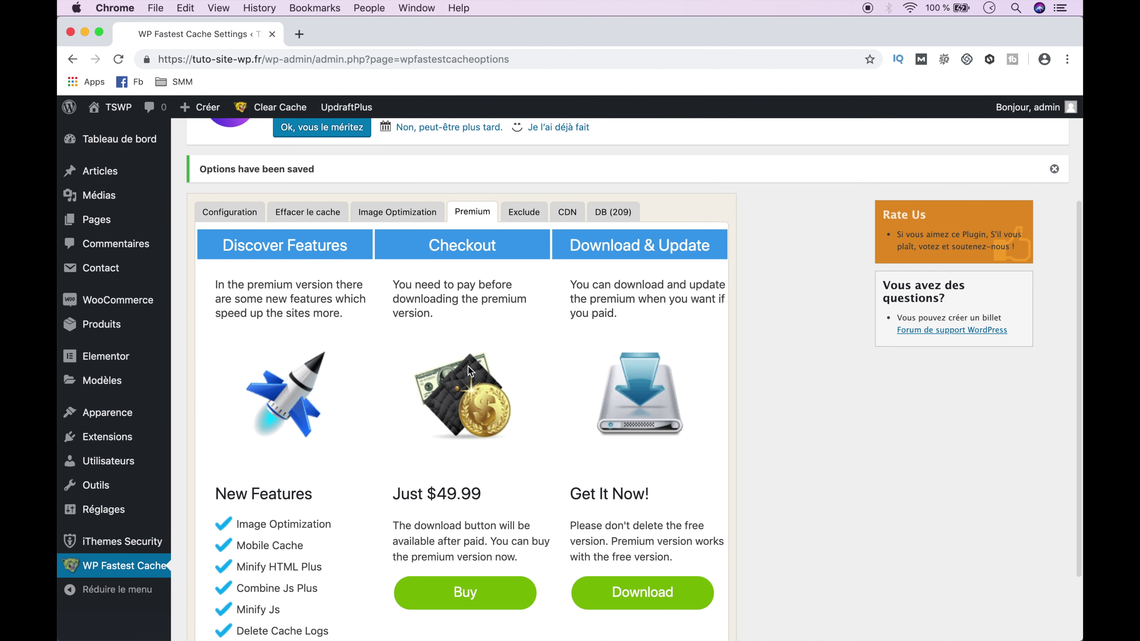
click(523, 215)
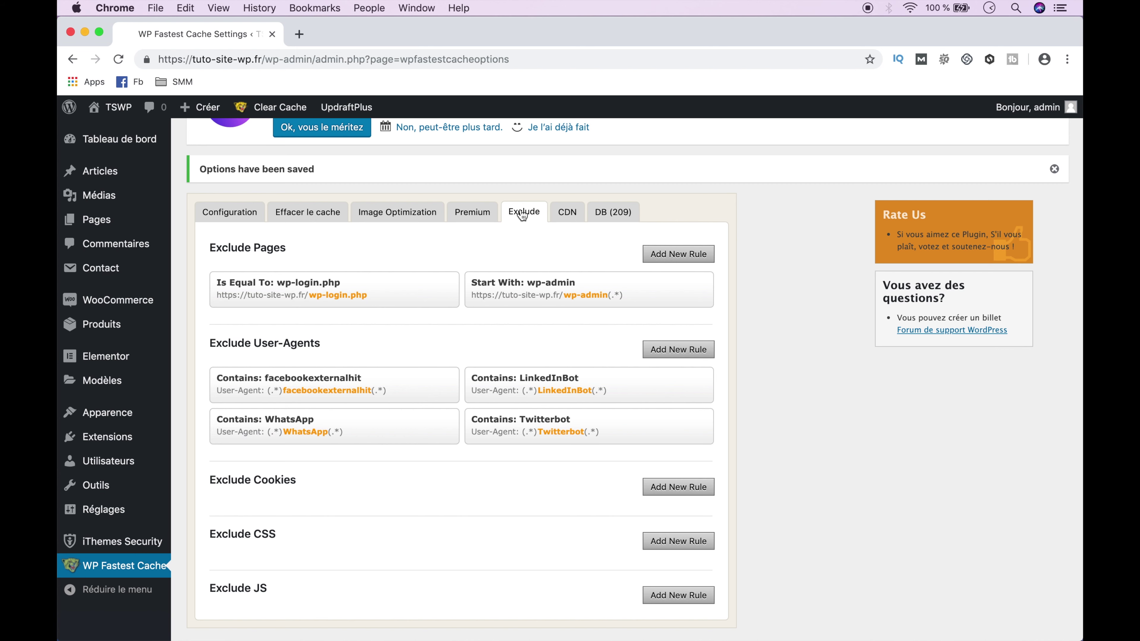
- Start the CDN by Cloudflare setup on the CDN tab and open Cloudflare login in a new tab
click(567, 214)
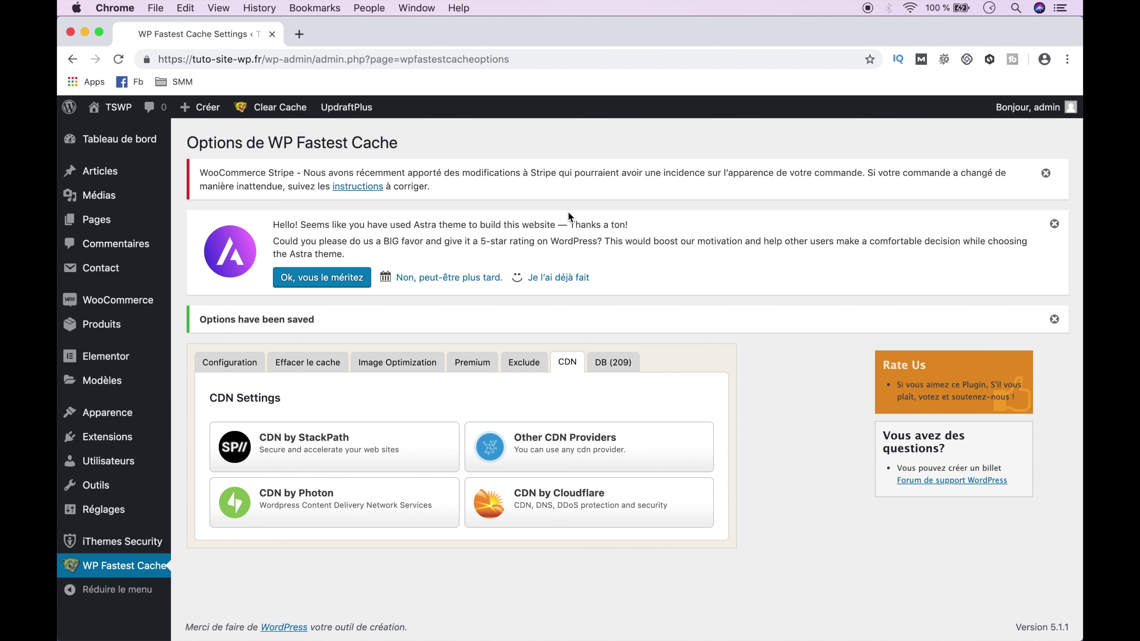
click(569, 498)
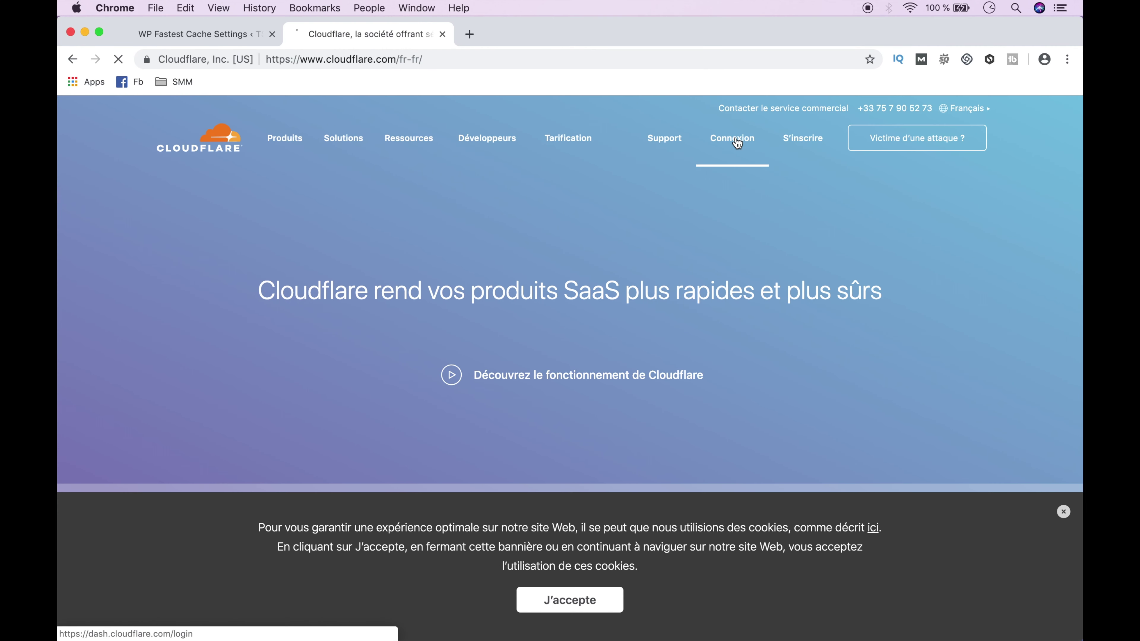
click(736, 140)
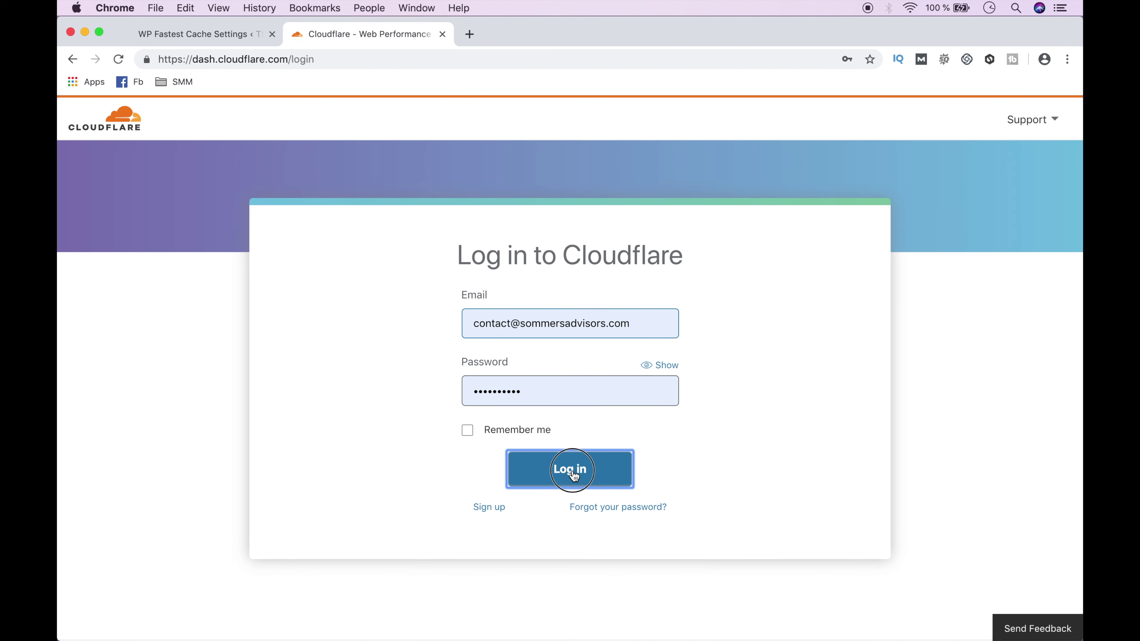
- Log in to Cloudflare, open the tuto-site-wp.fr site, and go to the API key profile page
click(569, 469)
click(274, 330)
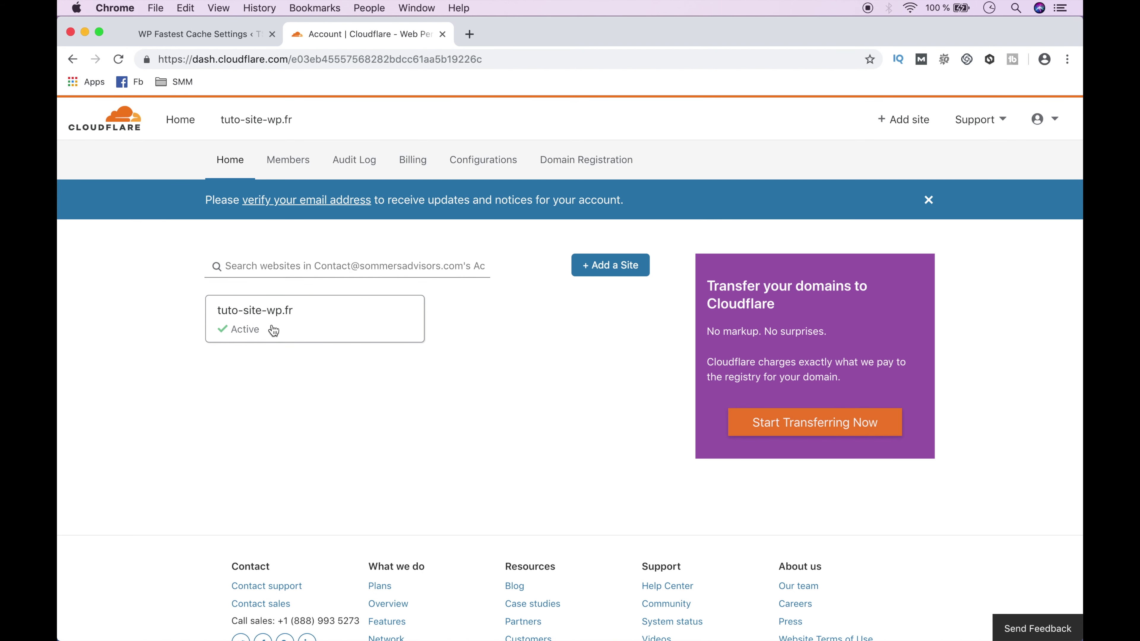
scroll(271, 324, down, 15)
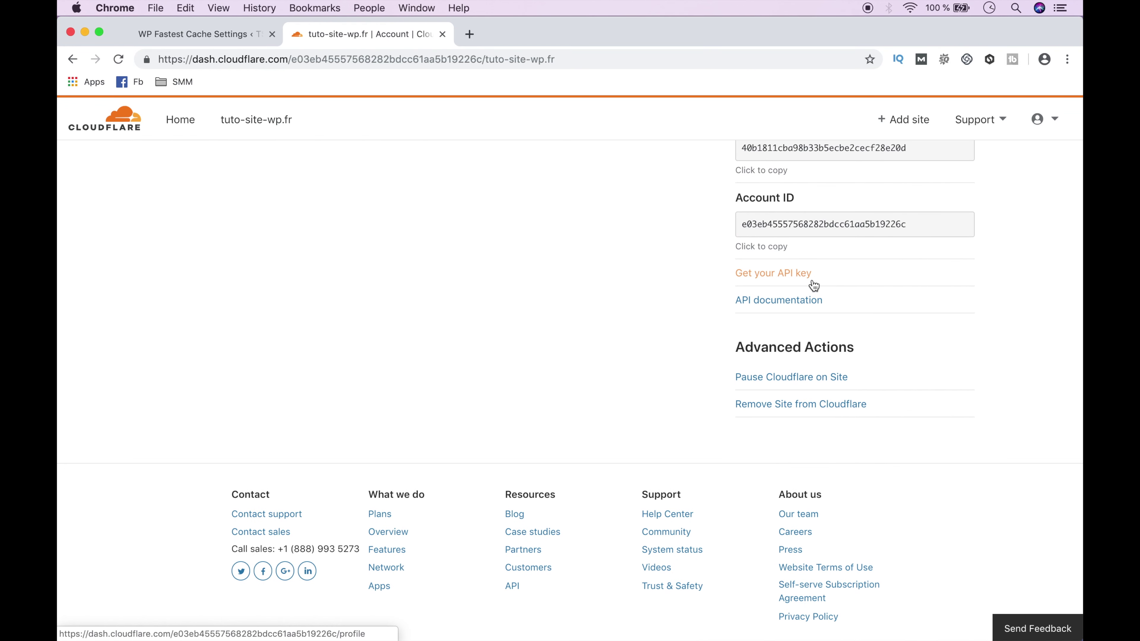
click(811, 277)
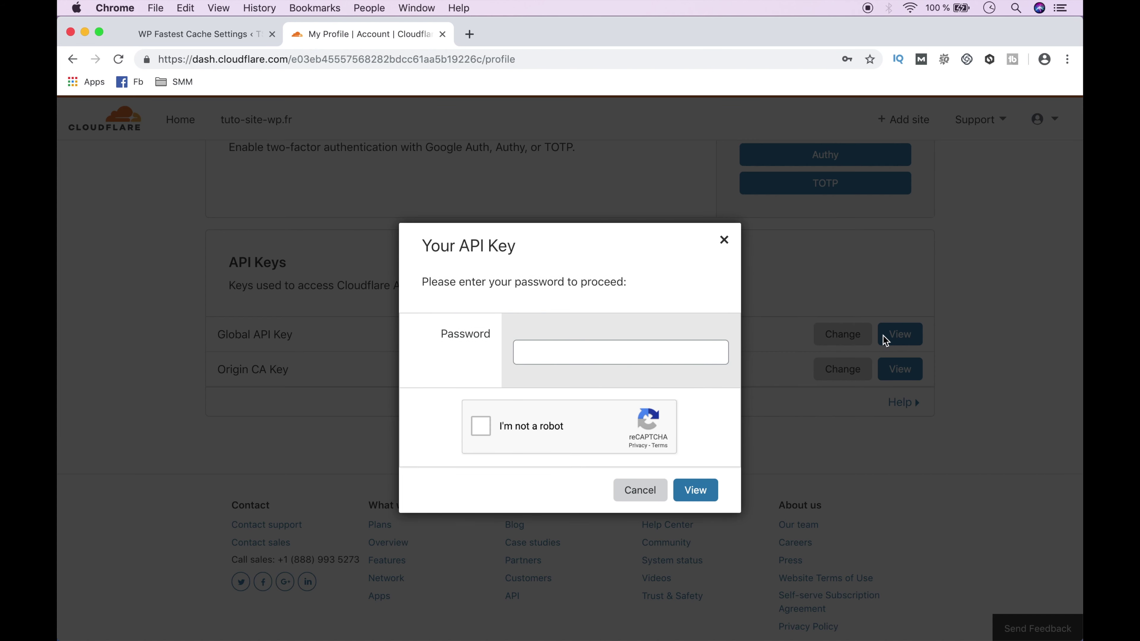
- Enter the account password and pass the vehicle and crosswalk captcha challenges
click(662, 354)
click(660, 382)
click(480, 428)
click(745, 345)
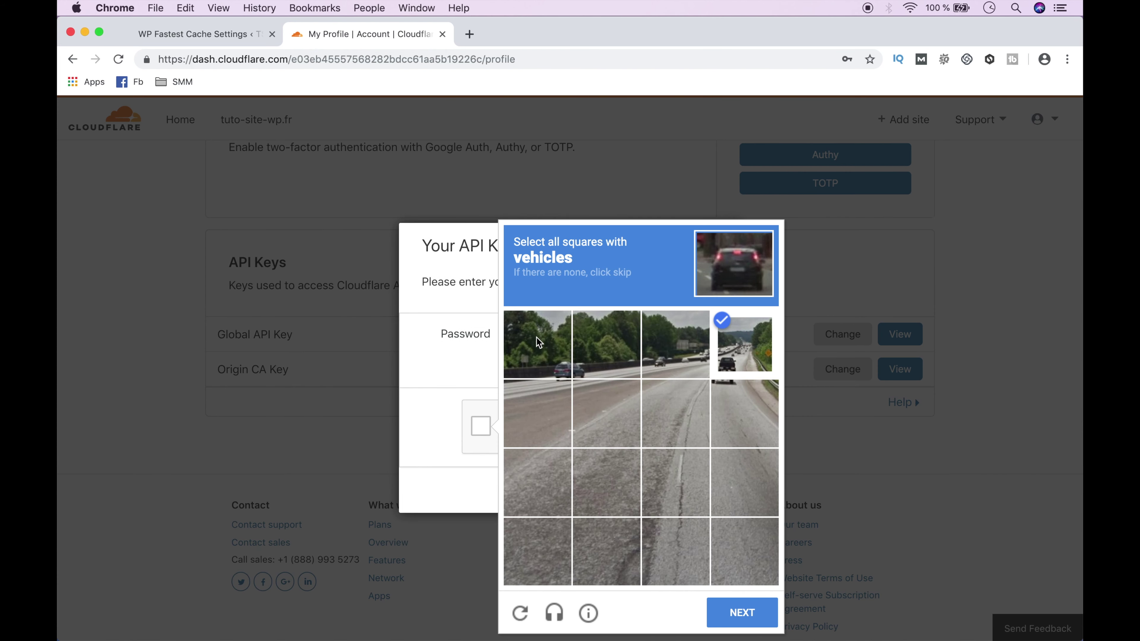
click(742, 613)
click(745, 483)
click(676, 483)
click(607, 483)
click(607, 414)
click(538, 414)
click(736, 610)
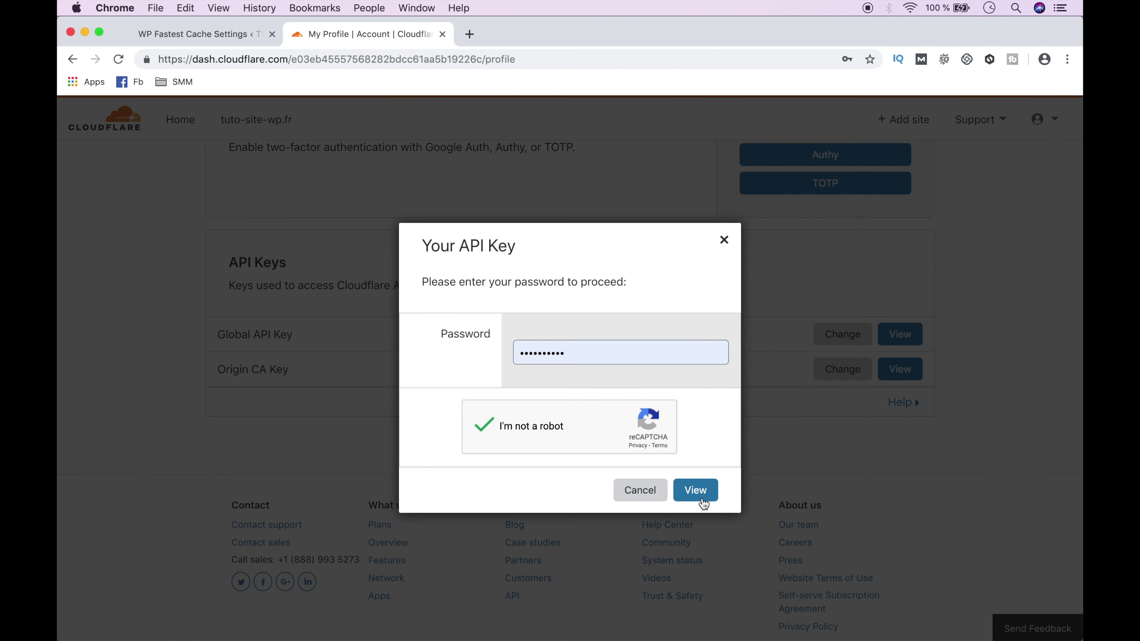
- Reveal and copy the Global API key, then return to the WP Fastest Cache tab
click(702, 499)
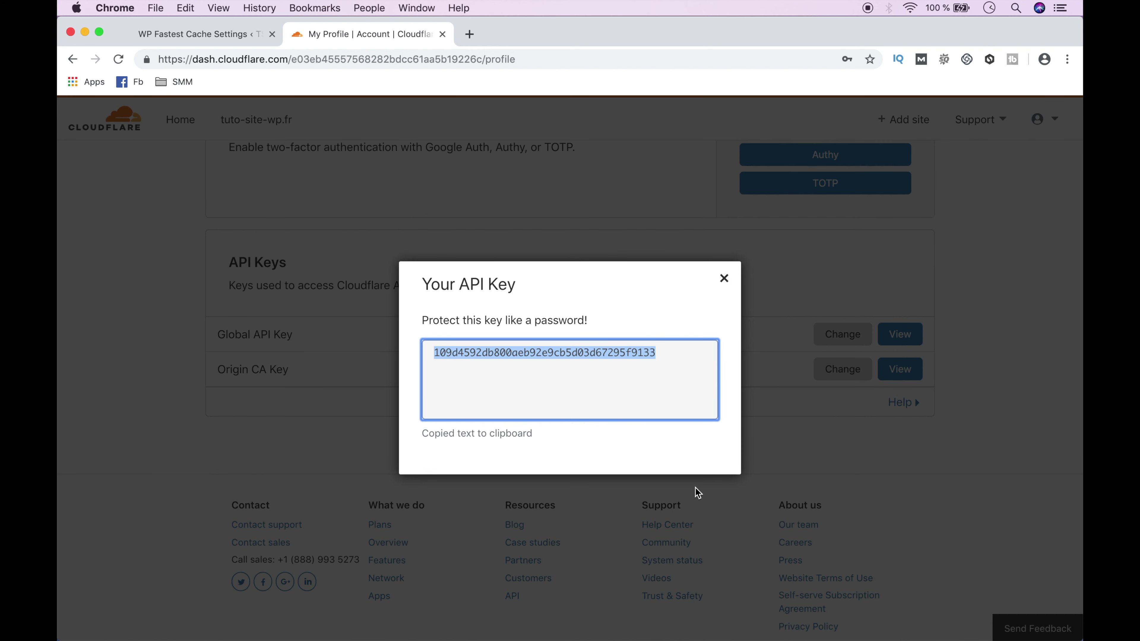
right_click(589, 354)
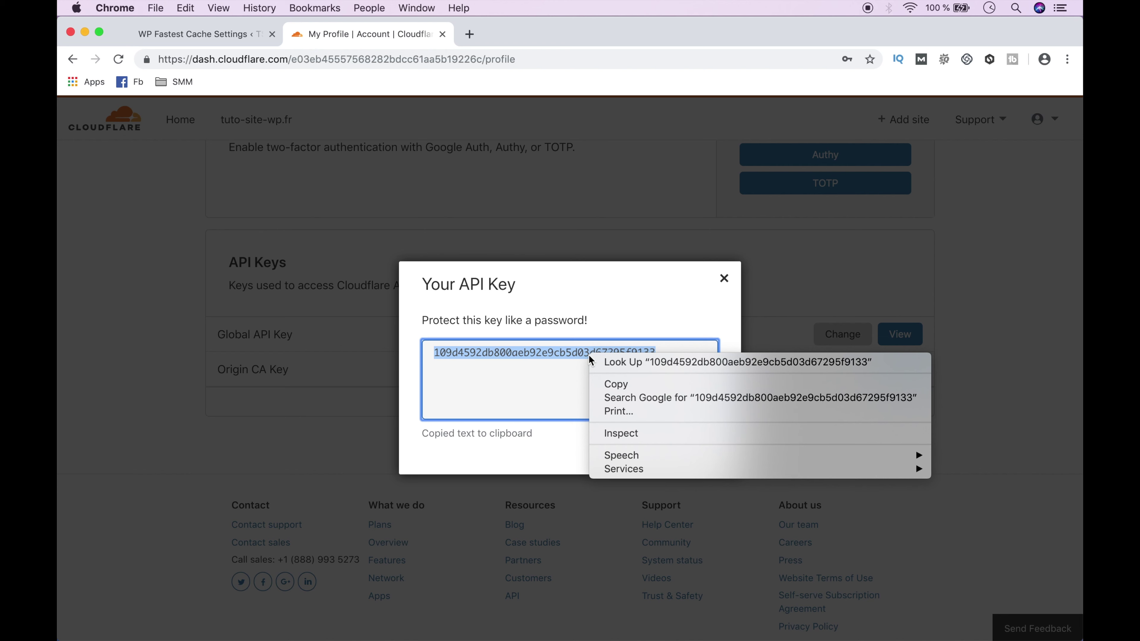
click(609, 385)
click(232, 35)
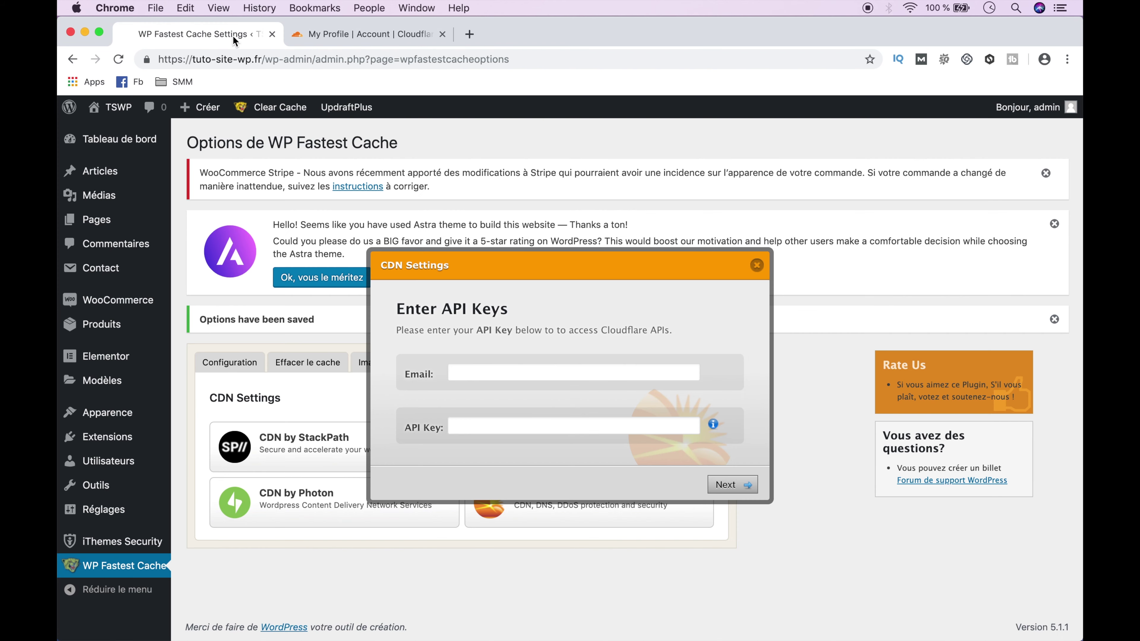
- Paste the Global API key, enter the Cloudflare account email, and submit them
click(458, 424)
right_click(458, 422)
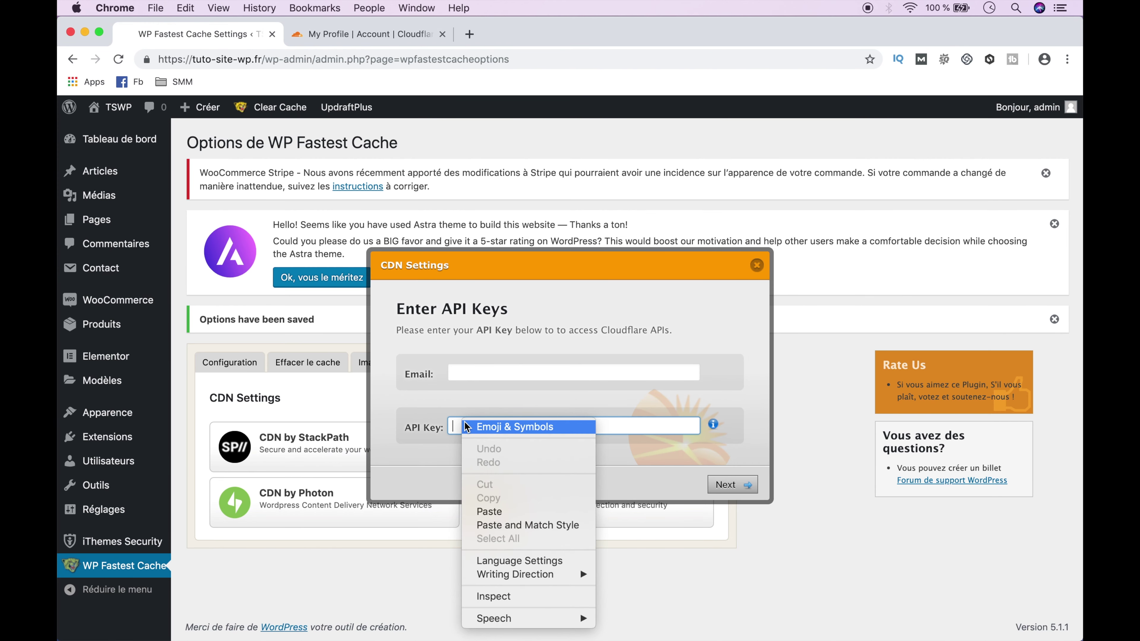
click(509, 525)
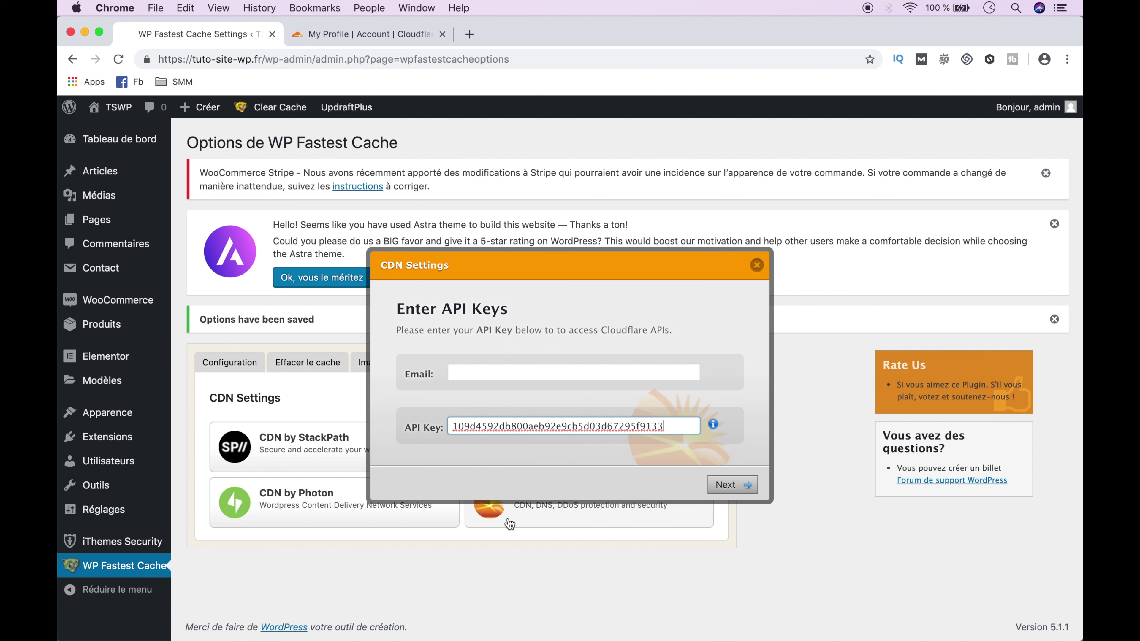
click(495, 379)
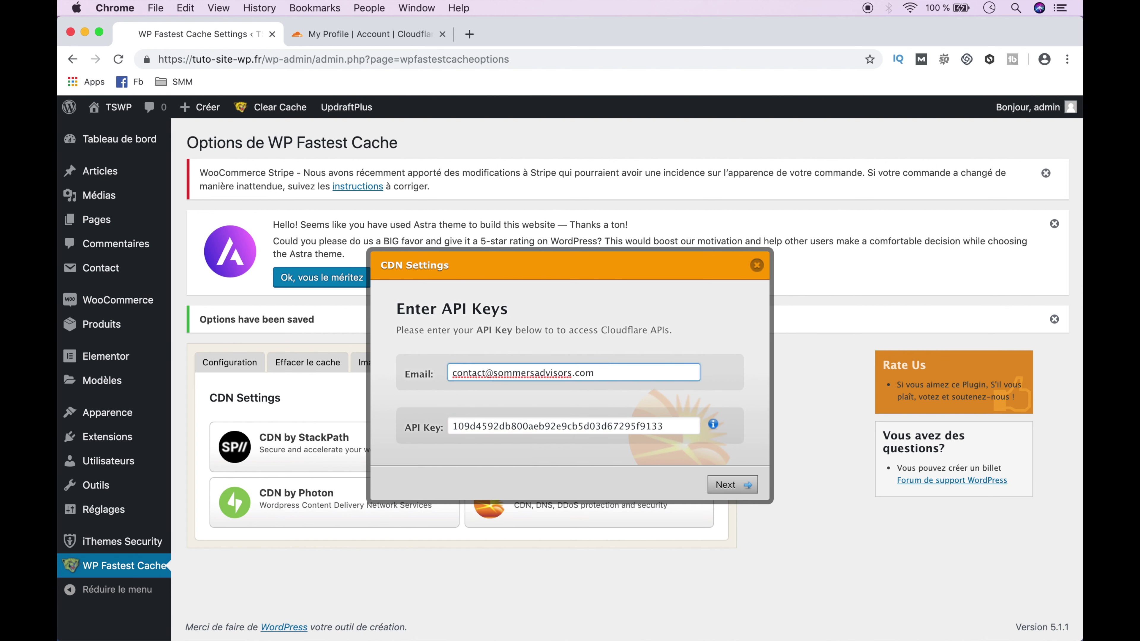
click(728, 484)
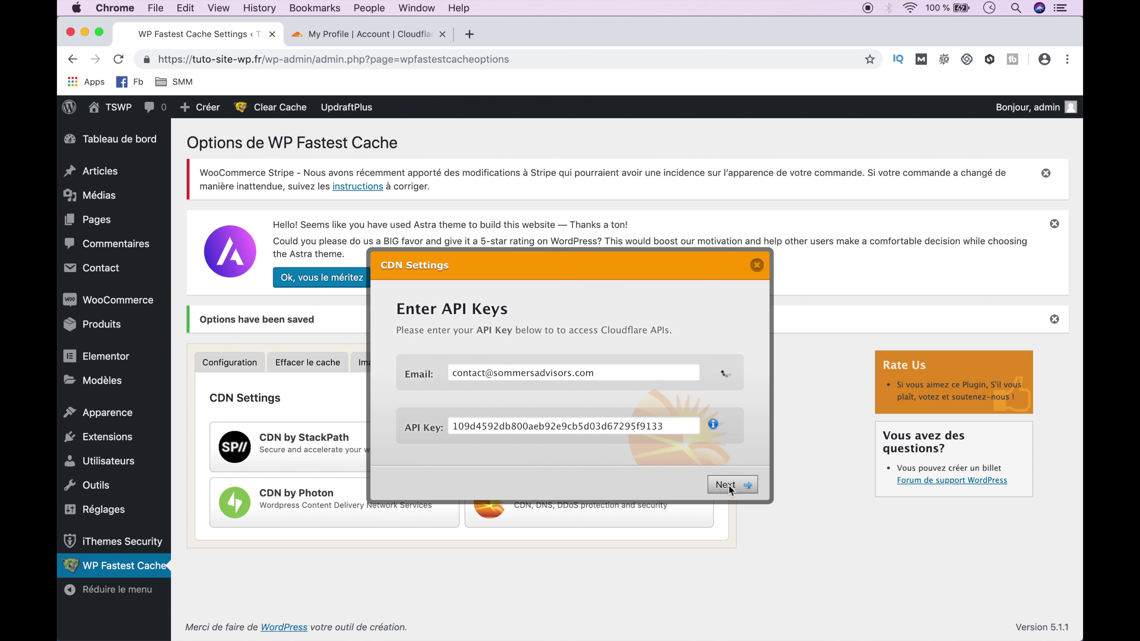
- Accept disabling auto minify, the Rocket Loader step and 6-month browser cache expiration, then finish
click(730, 490)
click(731, 487)
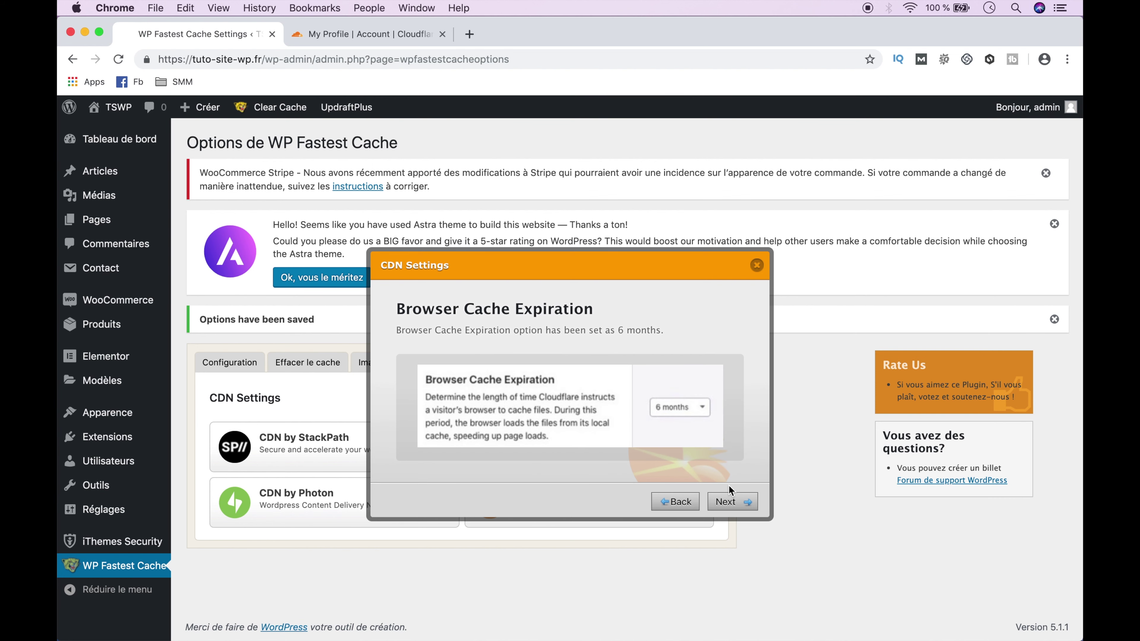
click(732, 502)
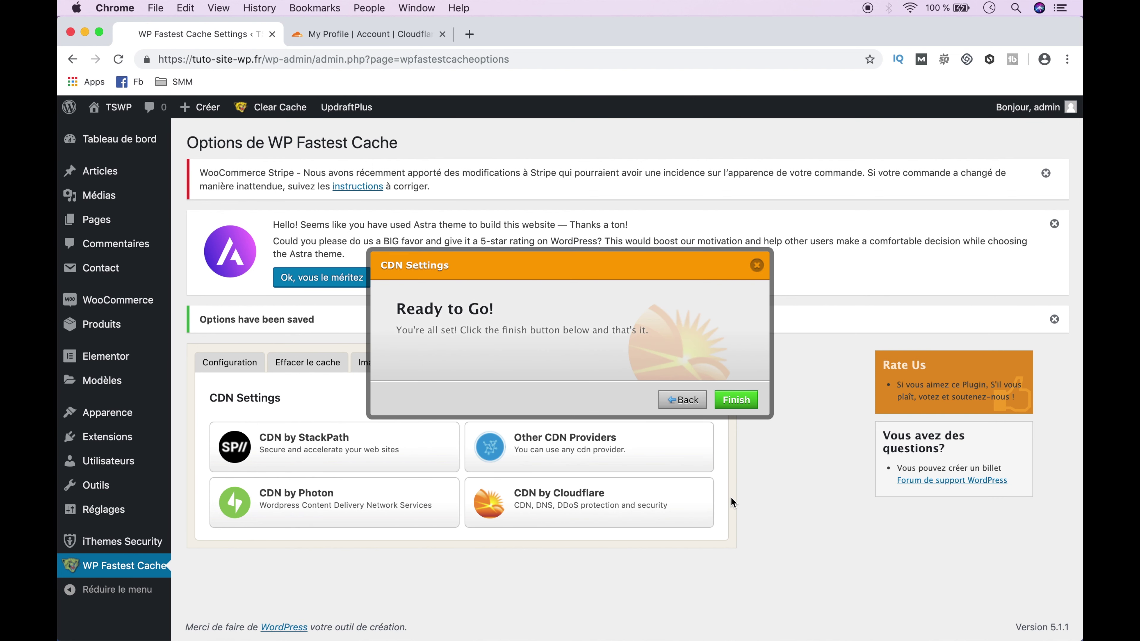
click(737, 400)
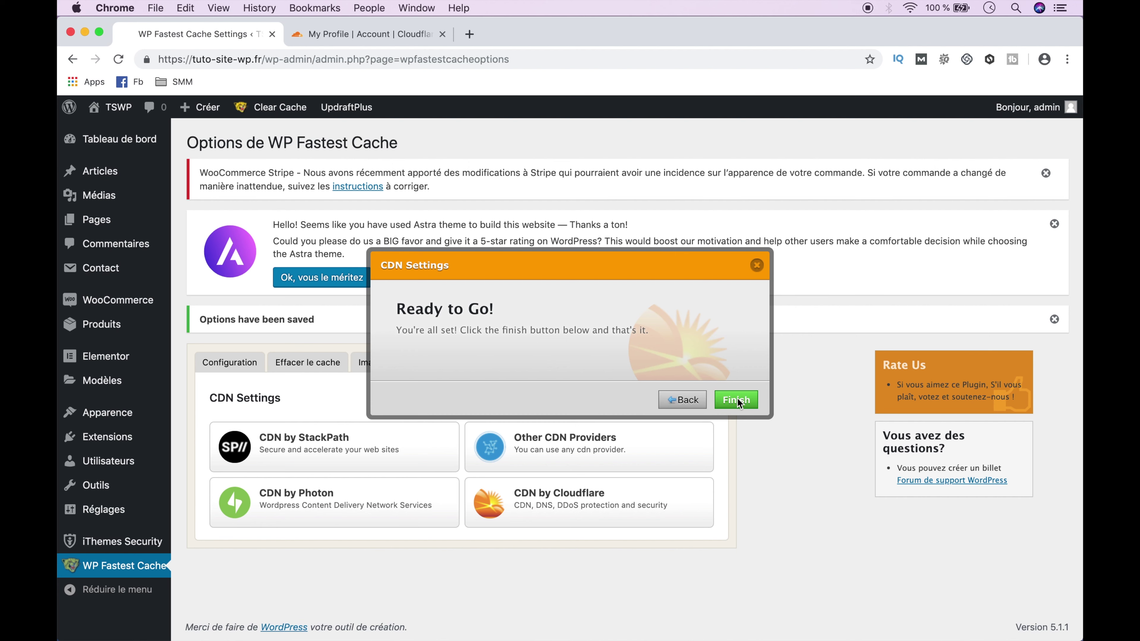